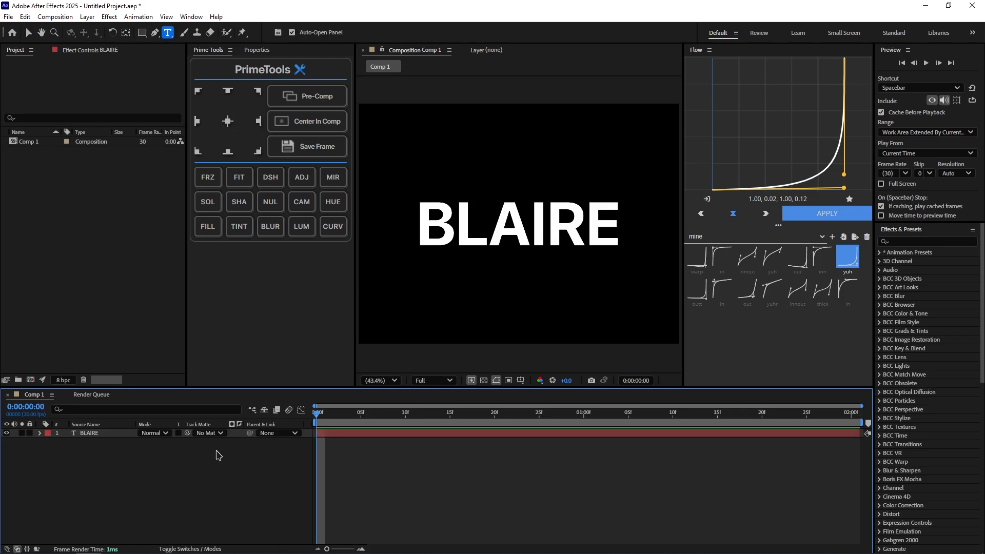
Add a black solid above the BLAIRE text layer and apply the Element effect to it
key(ctrl+space)
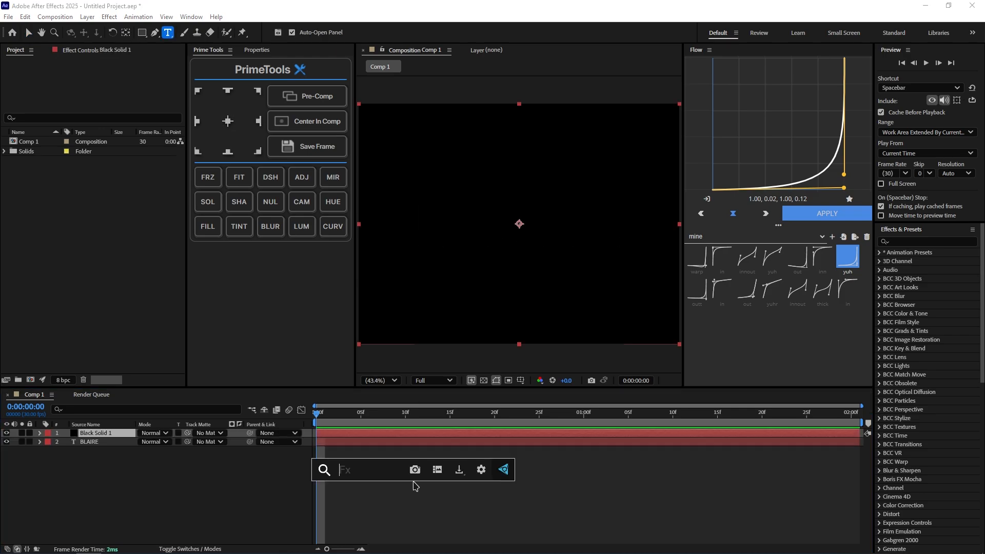
text(vdk)
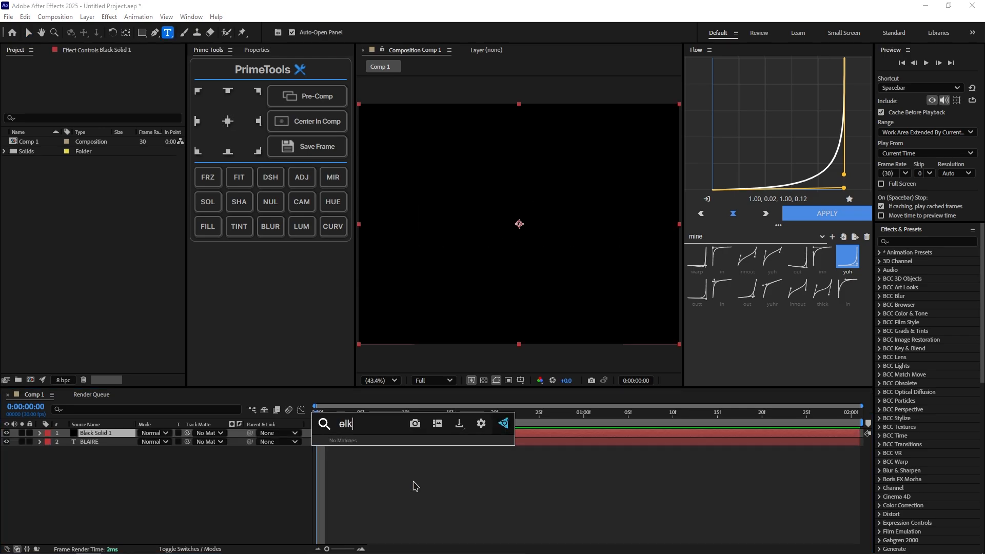
key(BackSpace)
key(BackSpace)
key(BackSpace)
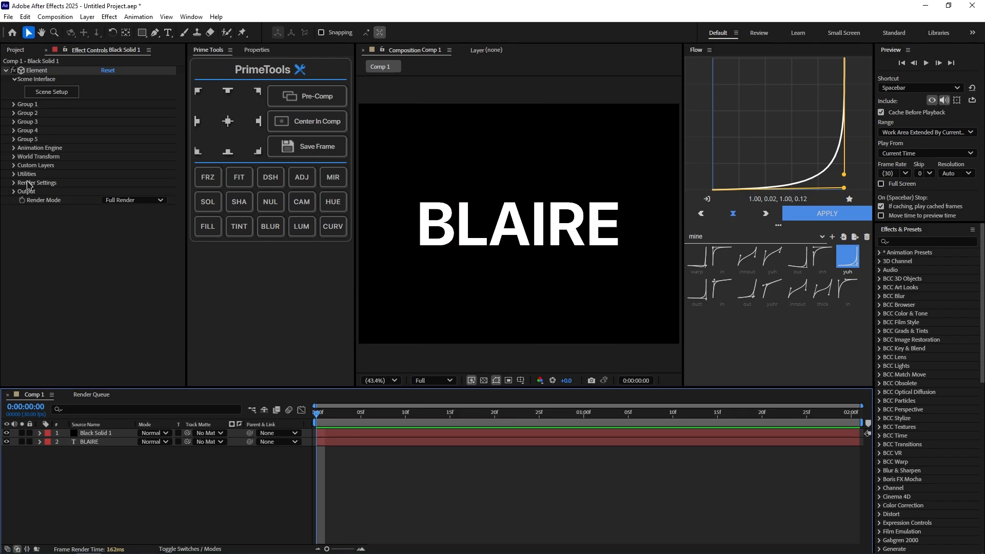
Assign the BLAIRE text layer as Path Layer 1 in Element's custom text and masks, and hide the original text layer
click(14, 166)
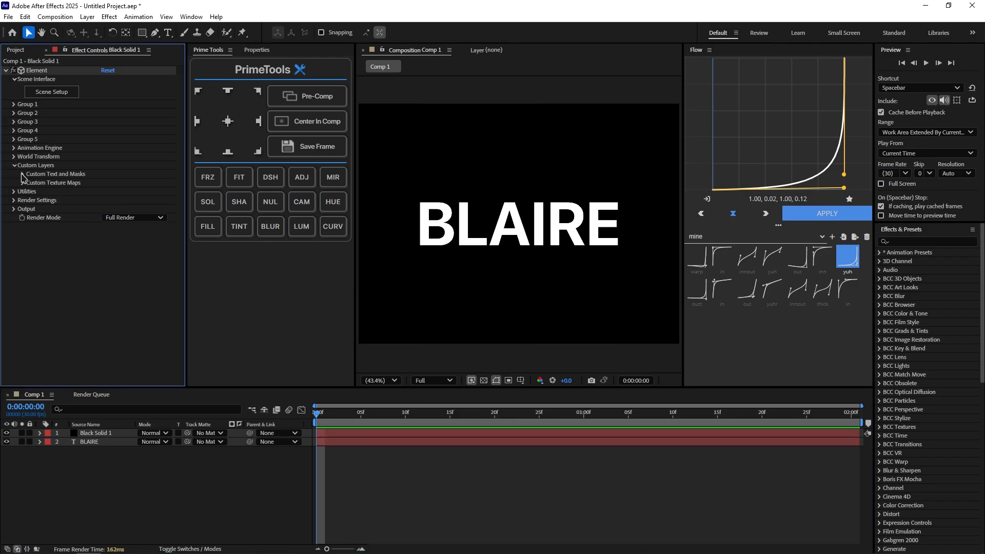
click(22, 175)
click(118, 183)
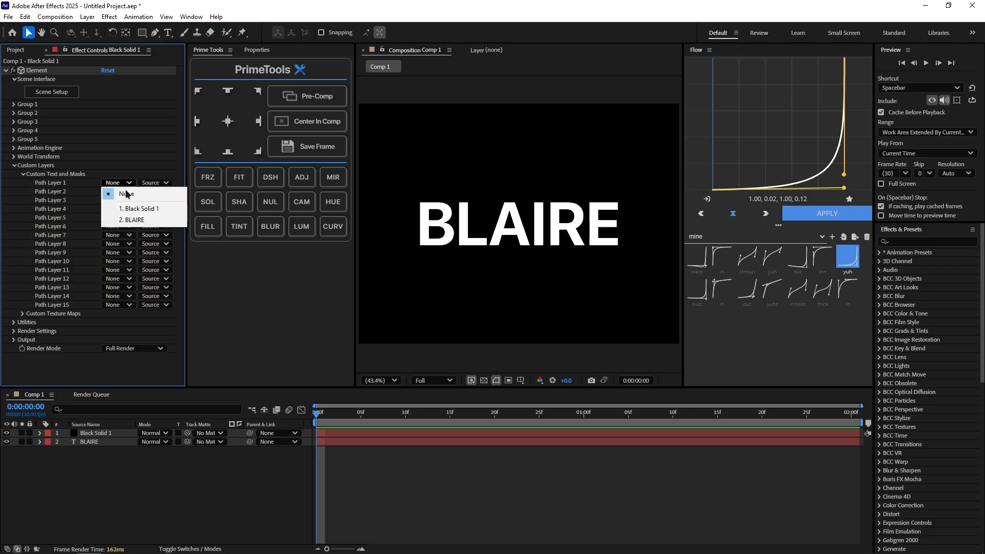
click(135, 220)
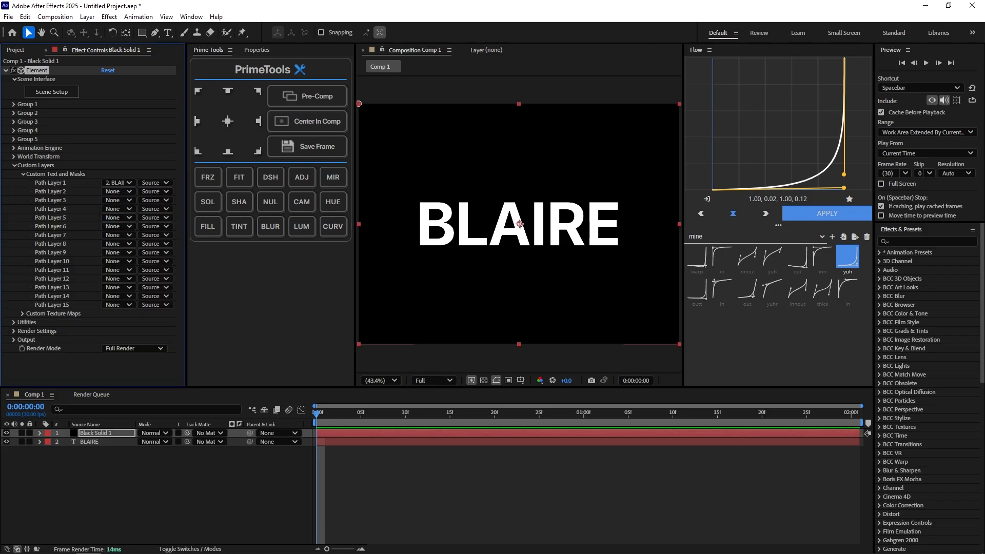
click(6, 442)
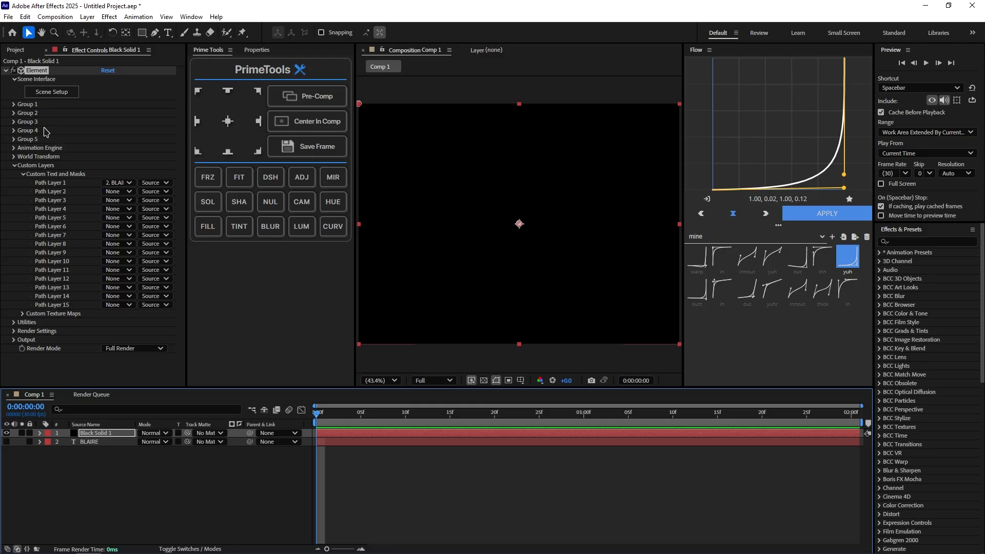
Open Element's Scene Setup and extrude the BLAIRE text path into a 3D model
click(51, 92)
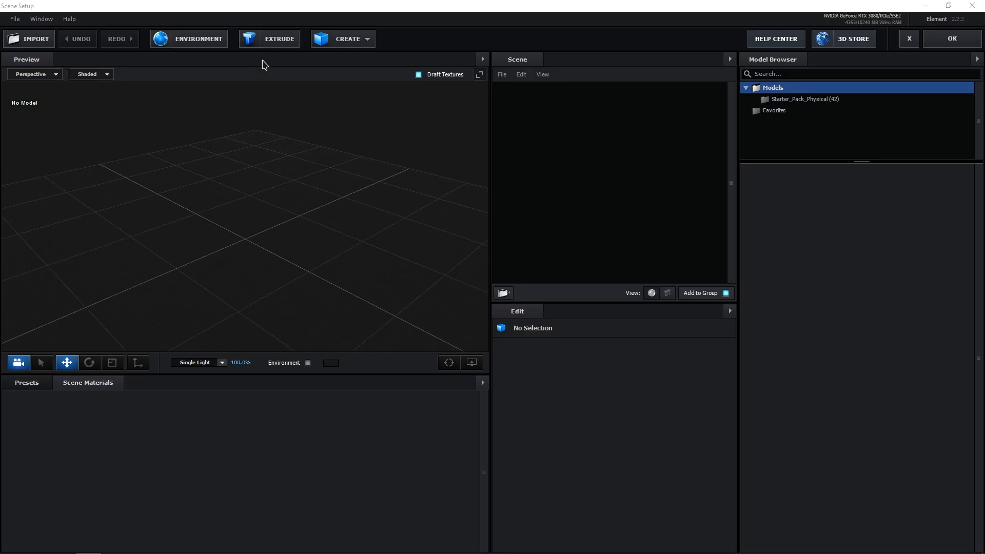
click(268, 39)
drag(372, 215, 229, 263)
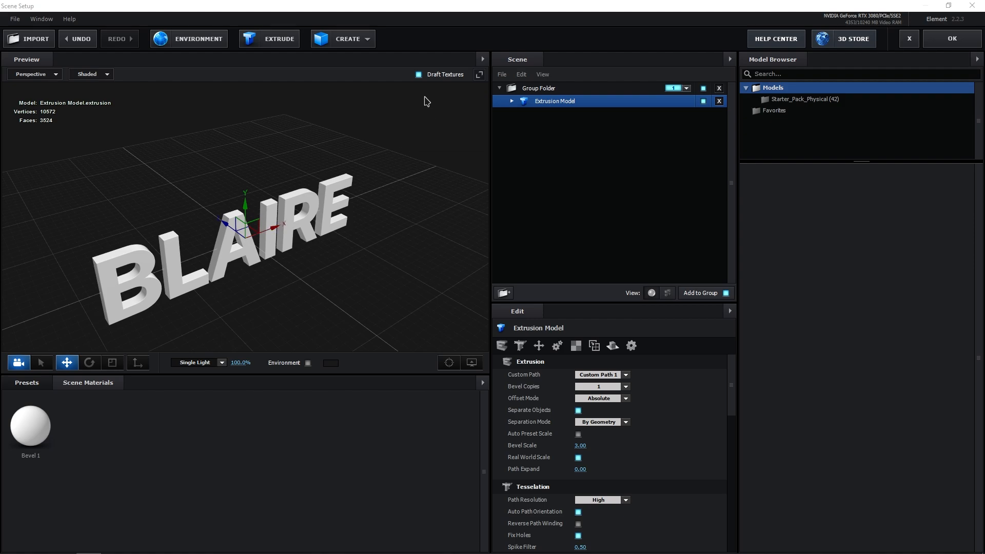
Turn off draft textures in the preview and check the extruded letters from an angle
click(419, 74)
drag(402, 272, 238, 231)
scroll(258, 266, down, 3)
scroll(250, 223, up, 3)
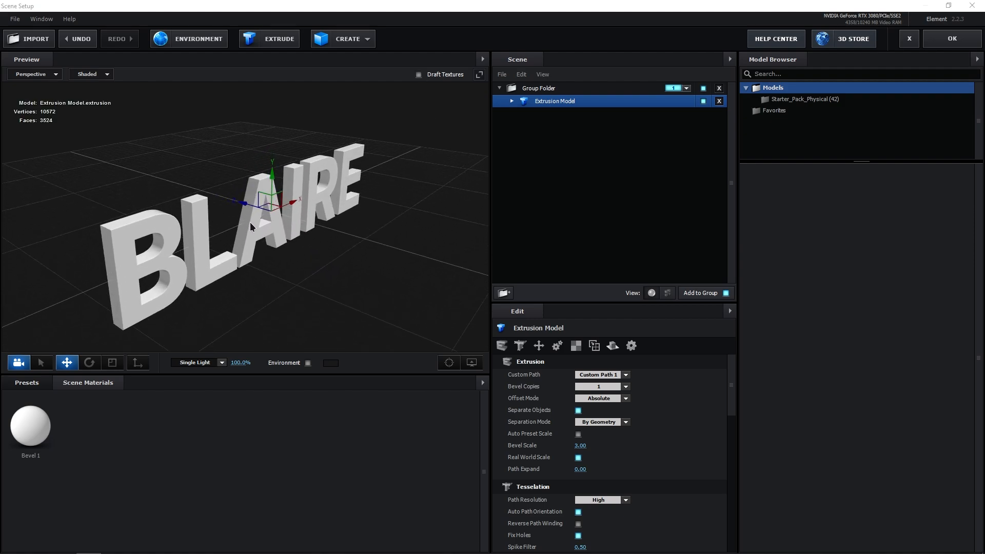
scroll(250, 223, up, 1)
scroll(359, 204, up, 1)
drag(363, 205, 337, 206)
drag(176, 234, 203, 227)
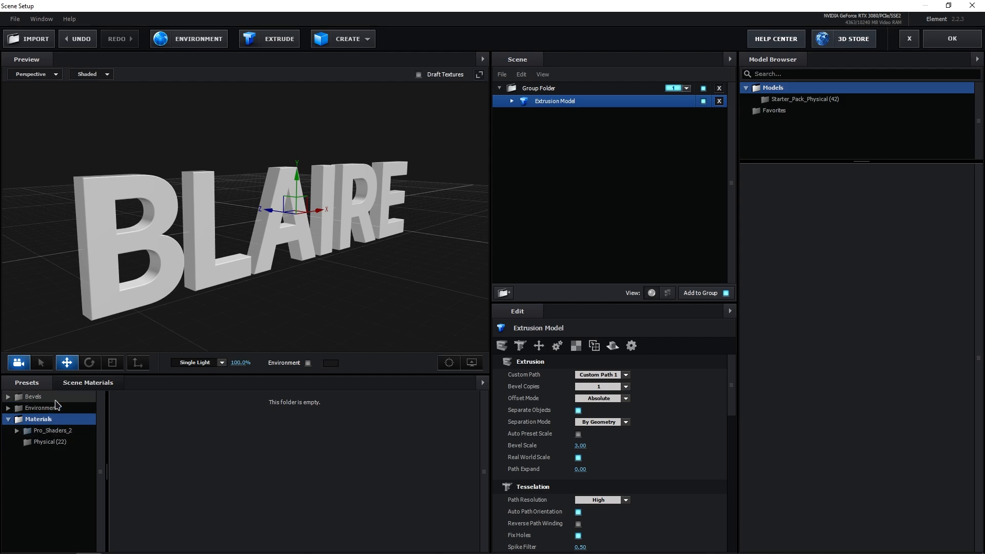
Apply a Physical bevel preset with two bevel copies to the extruded text
click(55, 399)
click(71, 408)
scroll(306, 442, down, 3)
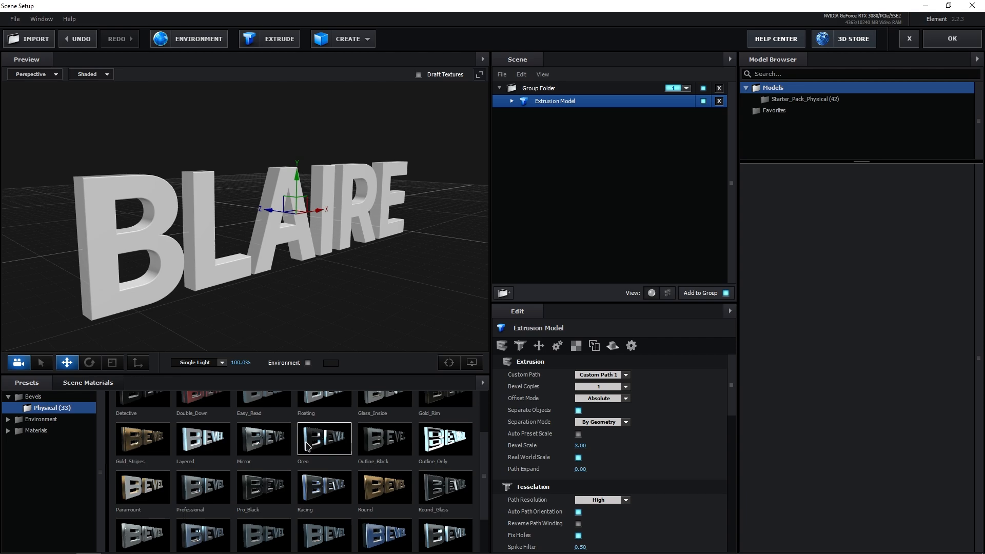
scroll(342, 450, up, 1)
mouse_move(332, 286)
mouse_down()
mouse_move(370, 270)
mouse_move(337, 290)
mouse_up()
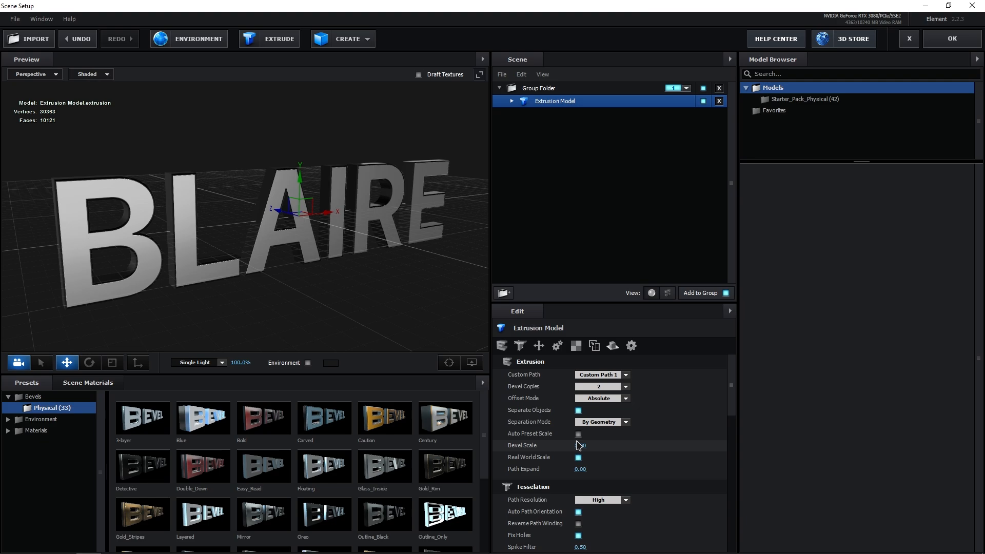
Set the extrusion model's bevel scale to 7.37
drag(314, 260, 362, 301)
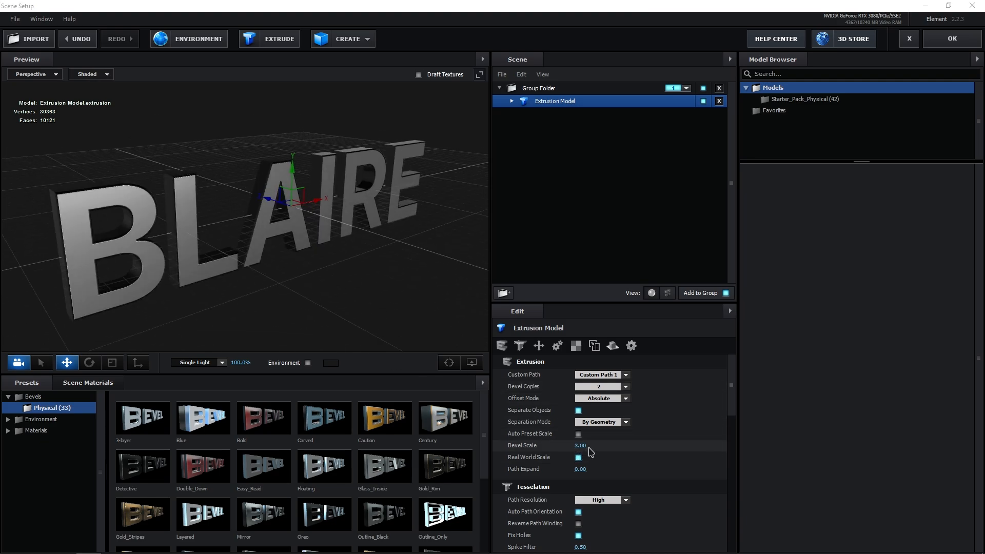
drag(581, 446, 586, 446)
drag(318, 259, 347, 262)
Apply a concrete material from the Pro_Shaders_2 presets to the bevel of the letters
click(36, 431)
click(62, 453)
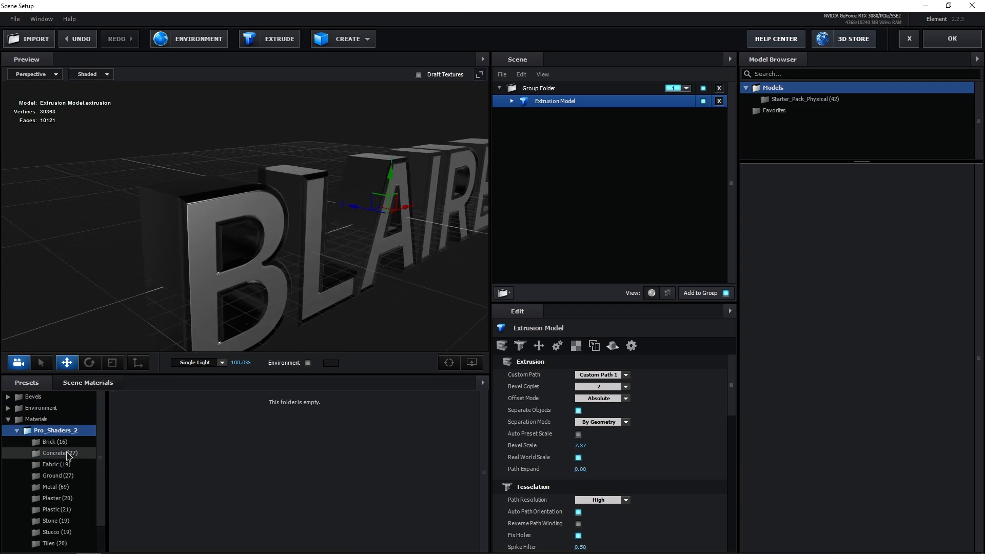
drag(278, 325, 343, 350)
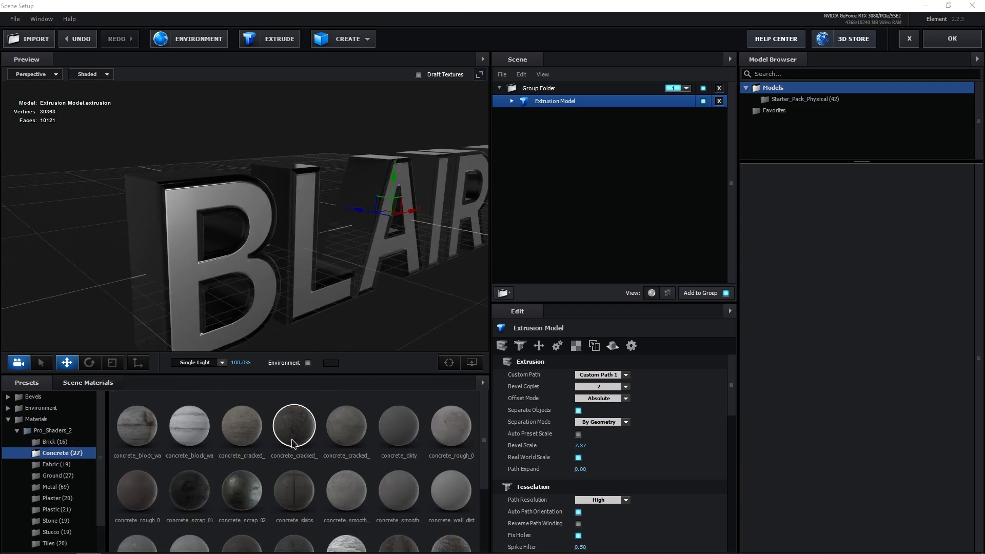
scroll(293, 445, down, 3)
drag(353, 450, 359, 337)
scroll(286, 418, up, 1)
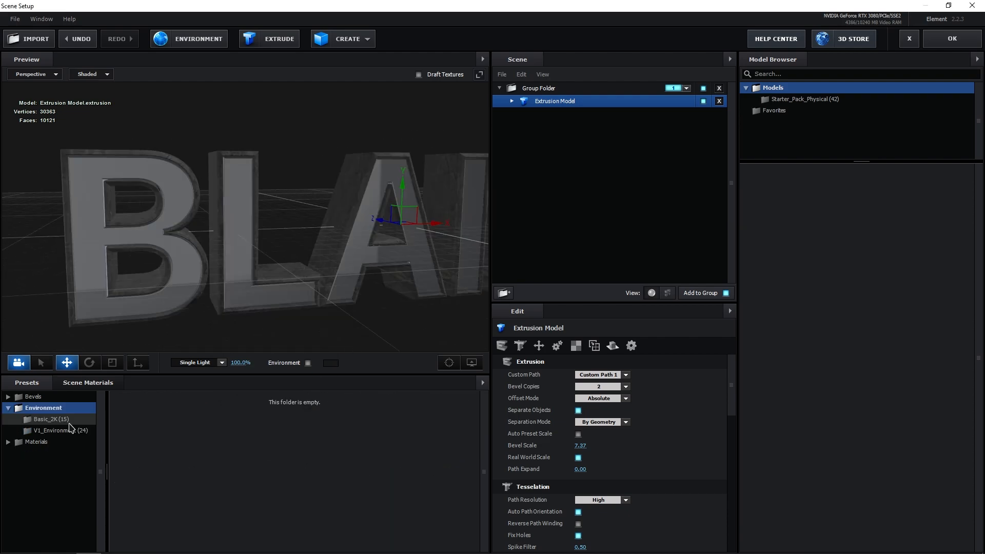
Apply an environment from the Basic_2K presets so the letters reflect it
click(54, 420)
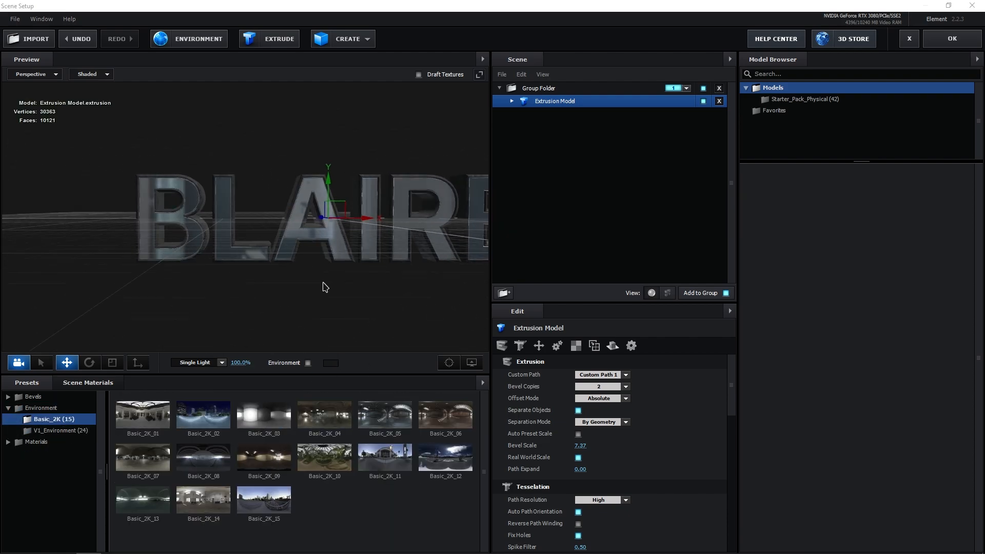
drag(325, 287, 236, 303)
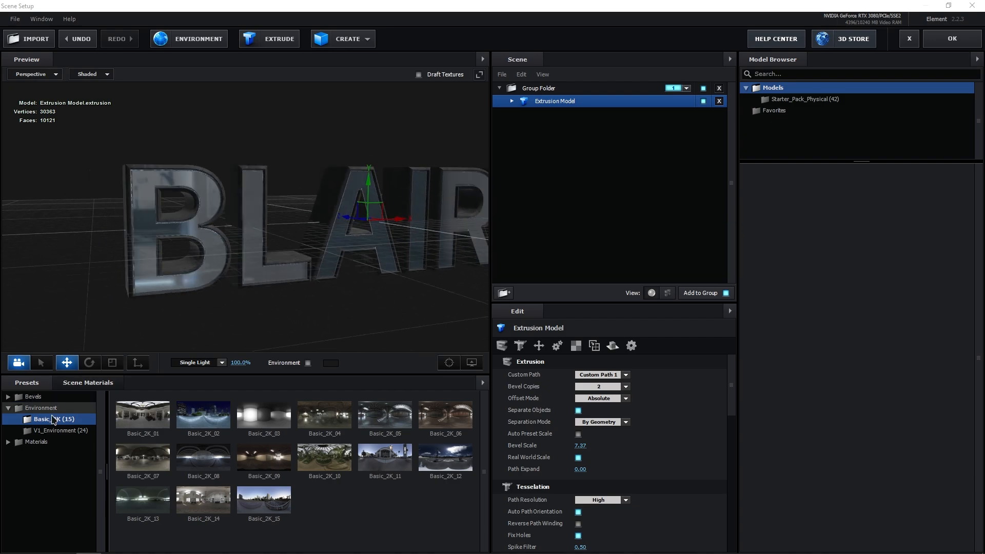
Try a dark dirt material from the Pro_Shaders_2 Ground presets on the letter faces and undo it
click(58, 442)
click(60, 431)
click(67, 487)
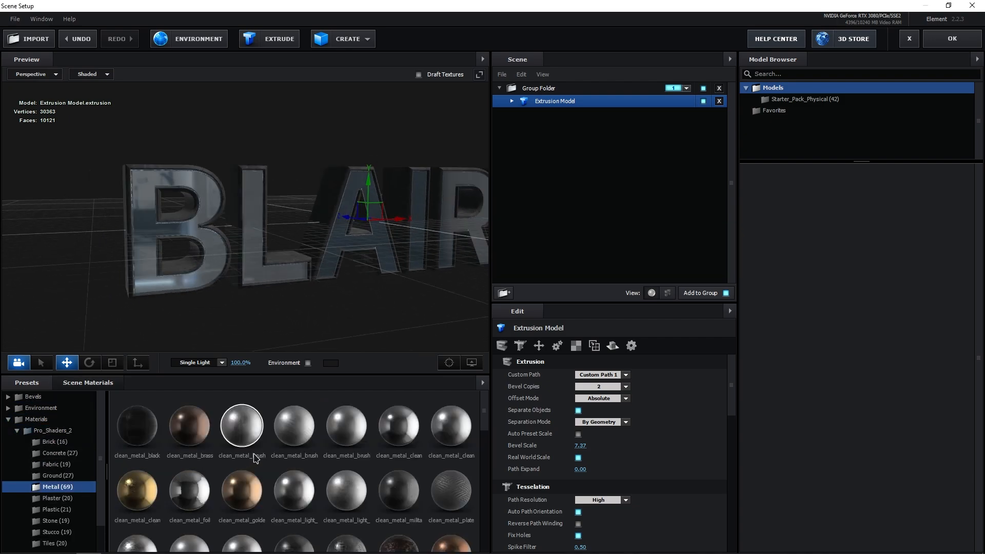
scroll(255, 456, down, 3)
click(68, 475)
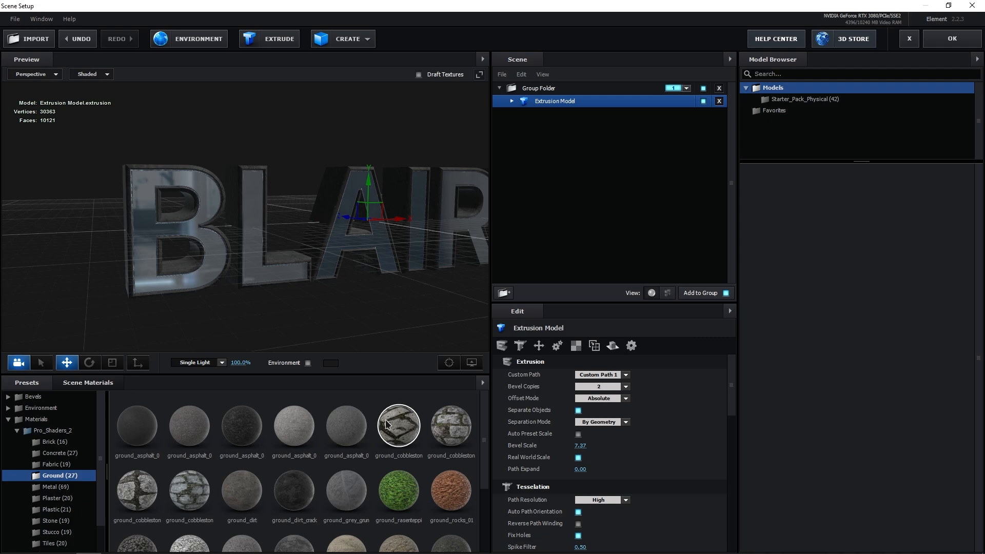
drag(294, 490, 223, 272)
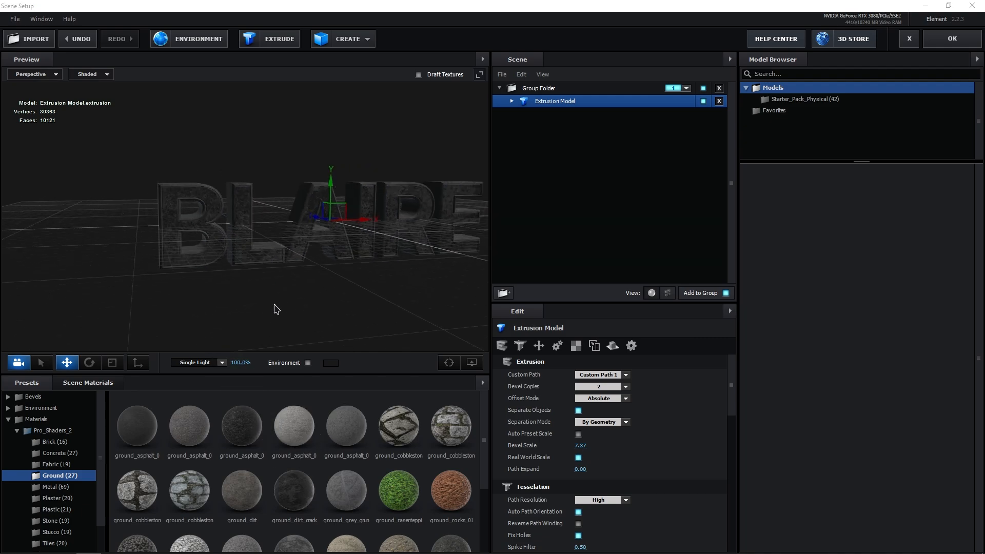
key(ctrl+z)
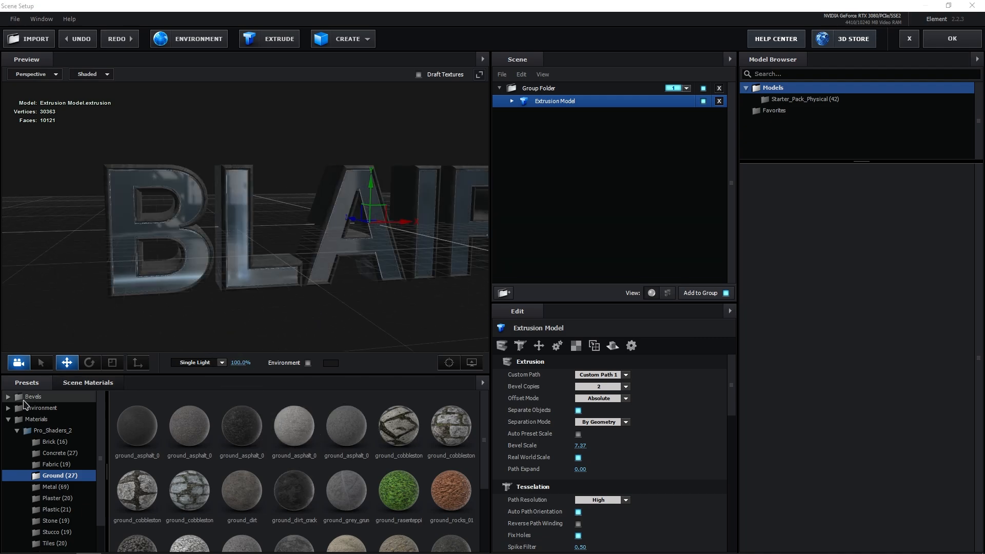
Look through the Physical bevel presets and accept the scene setup to return to the composition
click(20, 422)
scroll(318, 275, down, 3)
drag(318, 275, 337, 286)
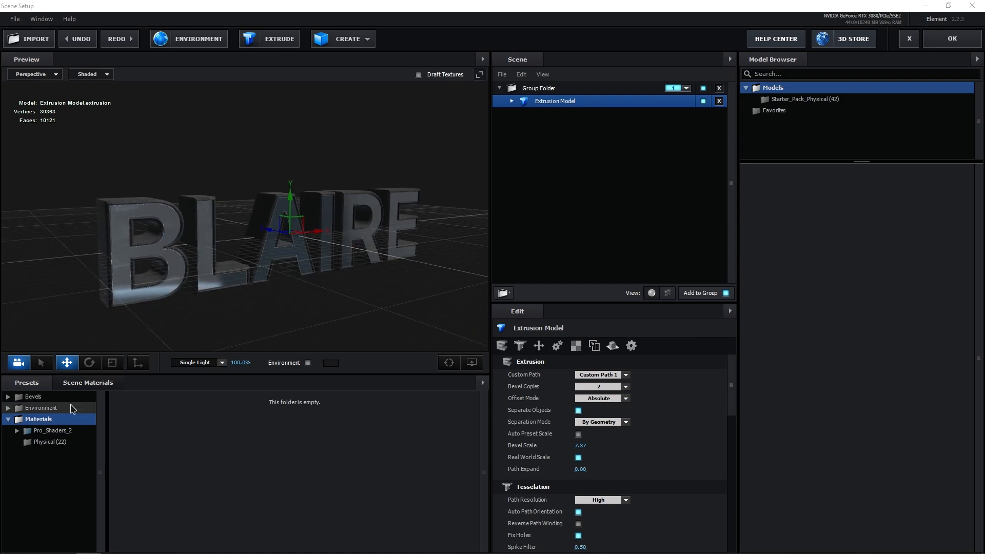
click(32, 397)
click(51, 408)
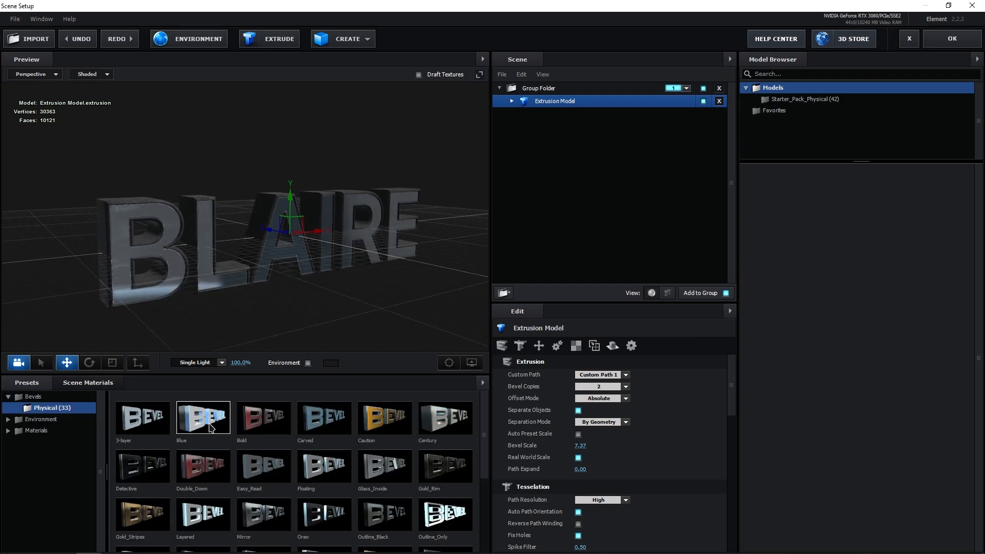
scroll(214, 432, down, 5)
scroll(217, 434, up, 5)
click(212, 421)
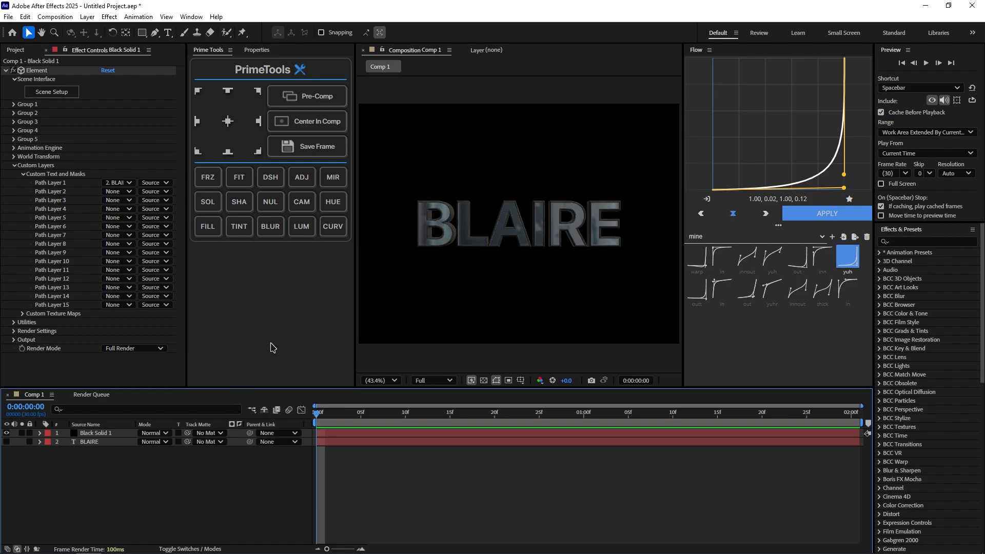
Add a two-node camera with the 15mm preset to the composition
click(297, 211)
click(560, 192)
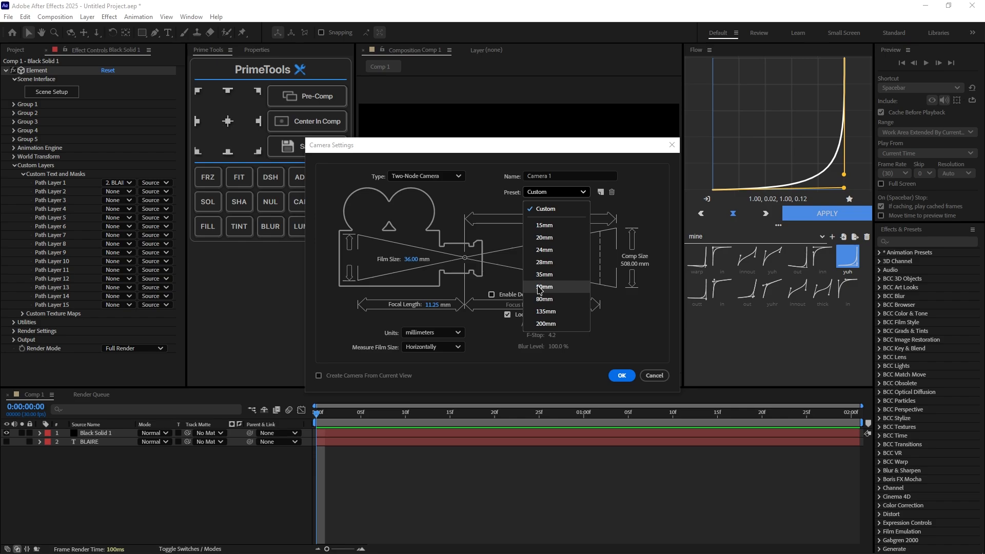
click(545, 225)
key(Return)
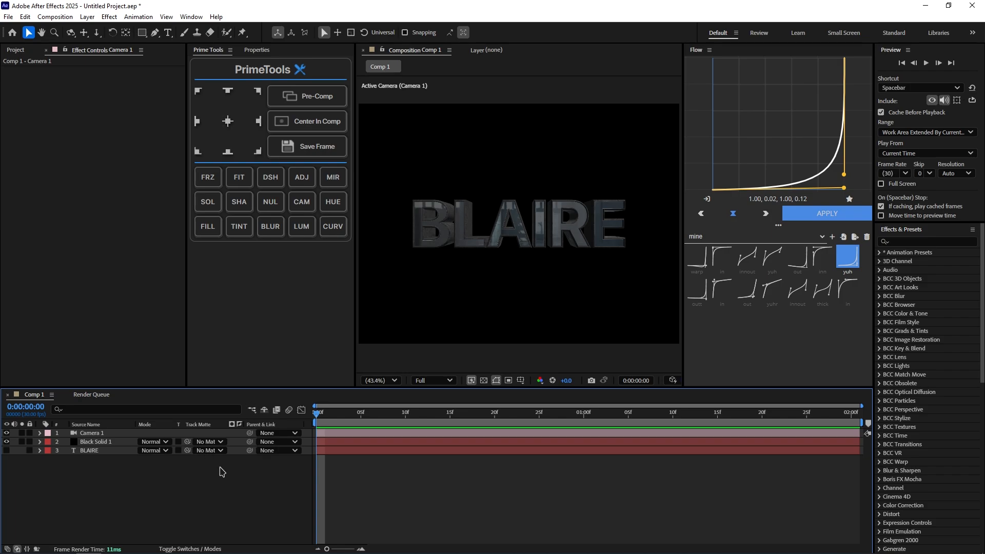
Add a 3D null object above the camera and parent the camera to it
click(128, 435)
click(95, 442)
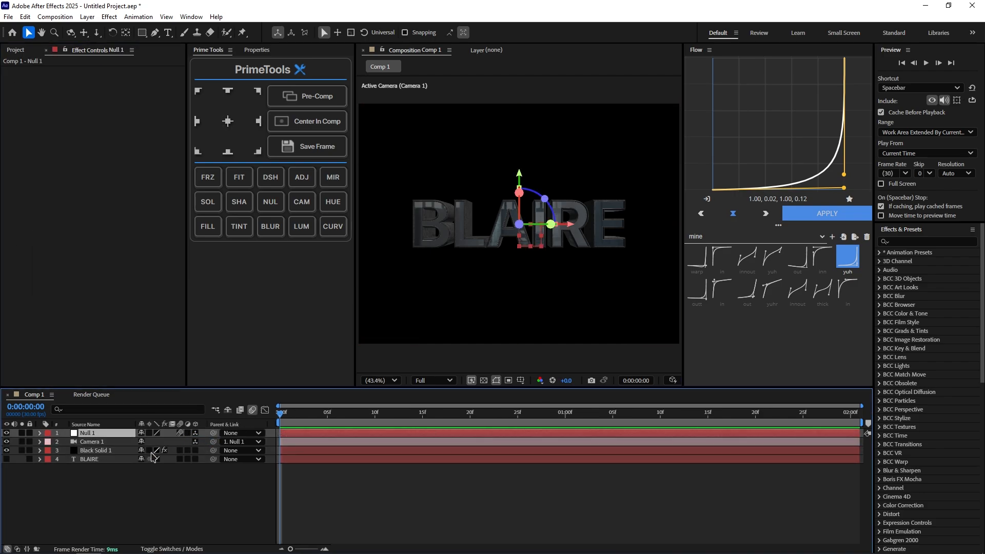
click(132, 477)
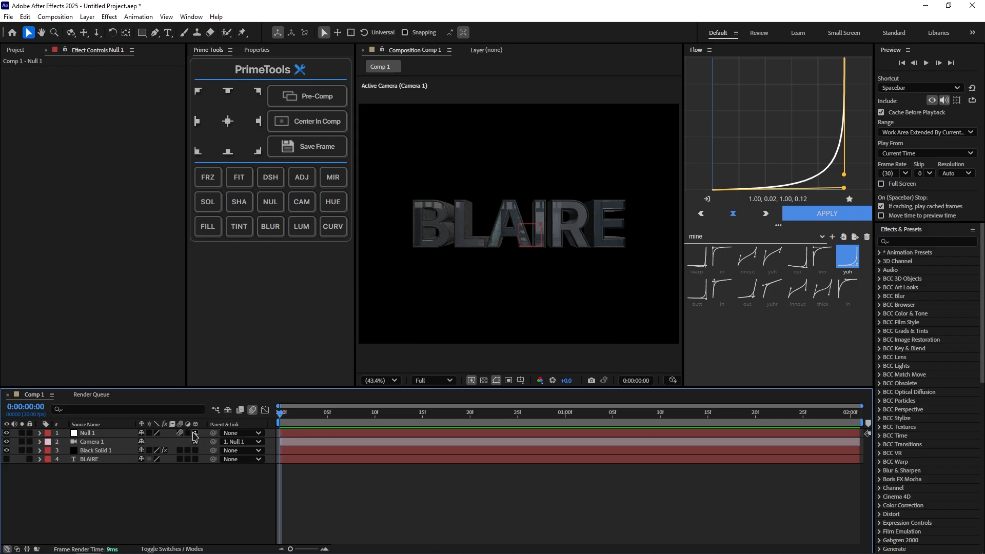
drag(214, 443, 104, 436)
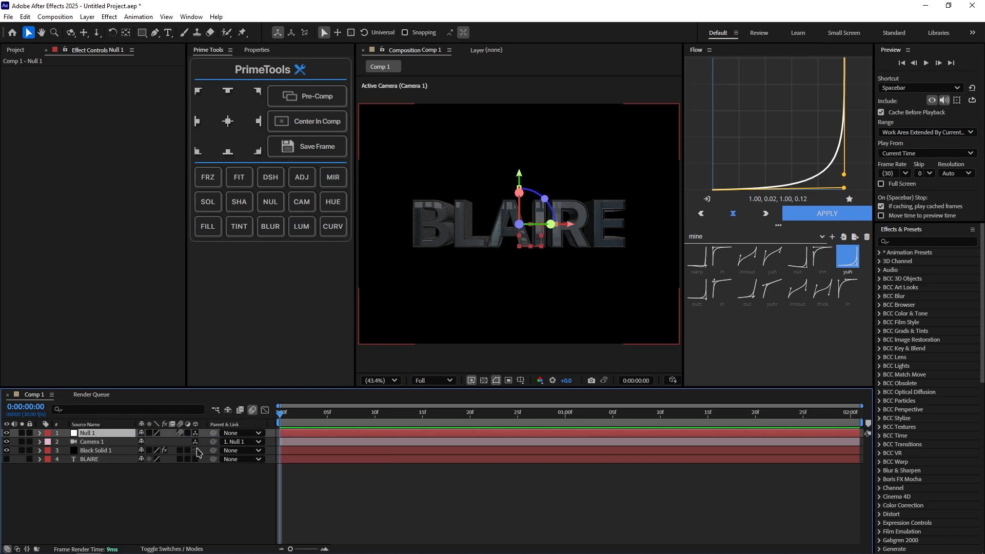
Enable ambient occlusion in the black solid's Element render settings and set the SSAO intensity to 15
click(114, 451)
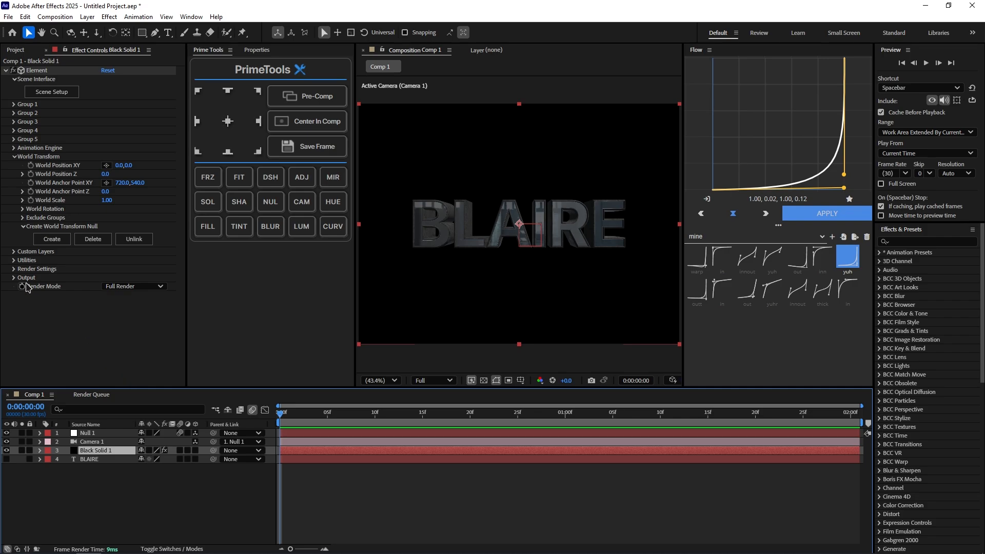
click(14, 268)
scroll(54, 284, down, 1)
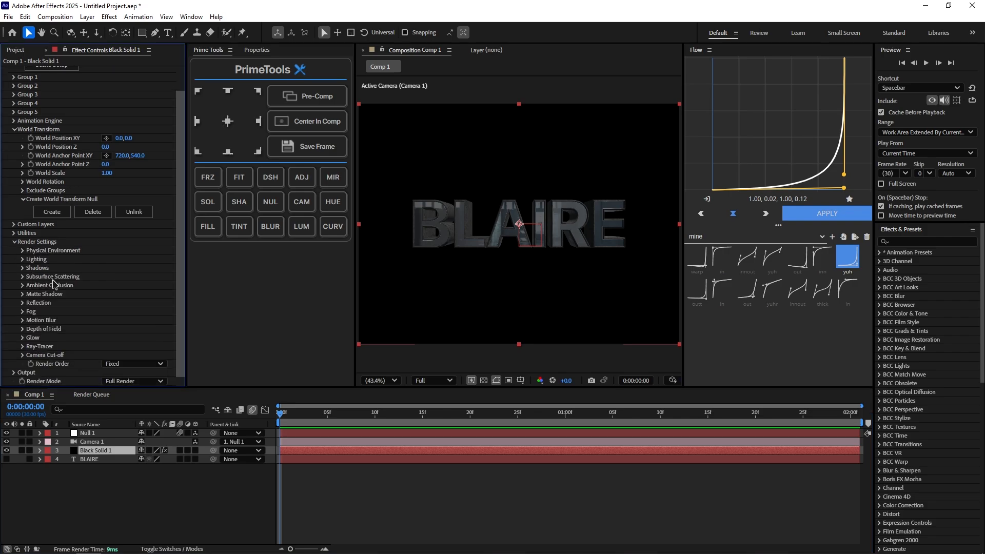
click(22, 286)
scroll(62, 291, down, 2)
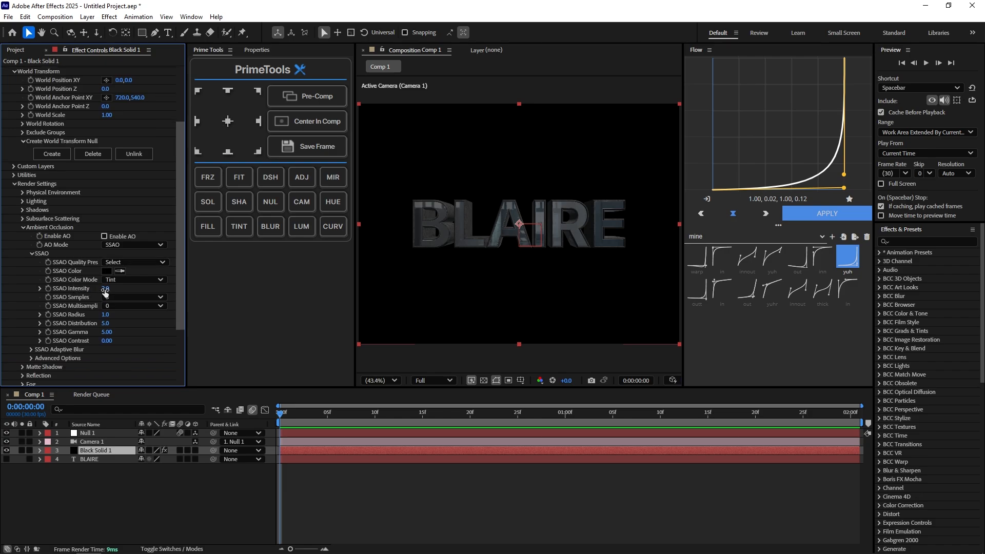
click(105, 288)
text(15)
key(Return)
click(117, 236)
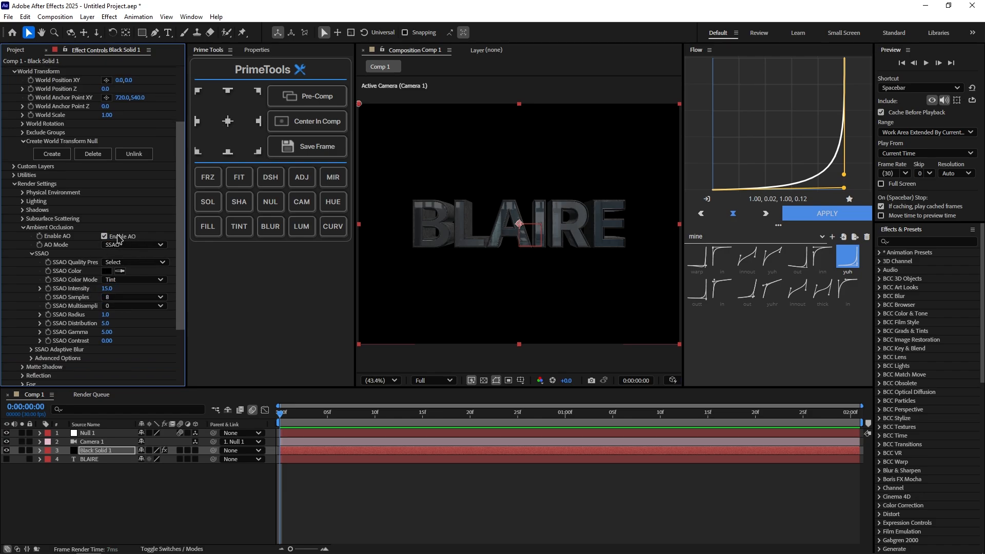
Try the Ray-Traced ambient occlusion mode with 6 RTAO samples and inspect the title's shading up close
scroll(426, 243, up, 2)
scroll(521, 243, down, 1)
click(381, 378)
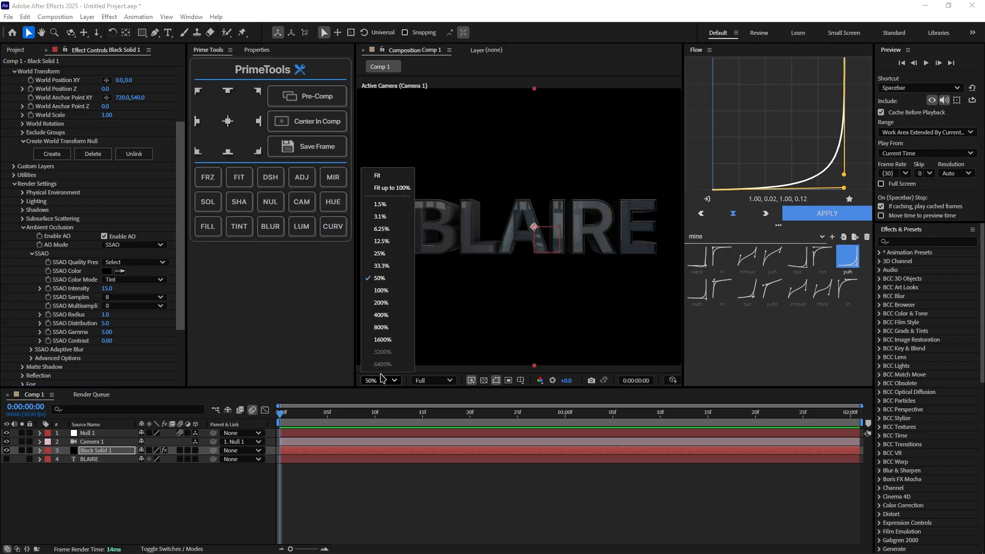
click(388, 180)
click(144, 245)
click(147, 267)
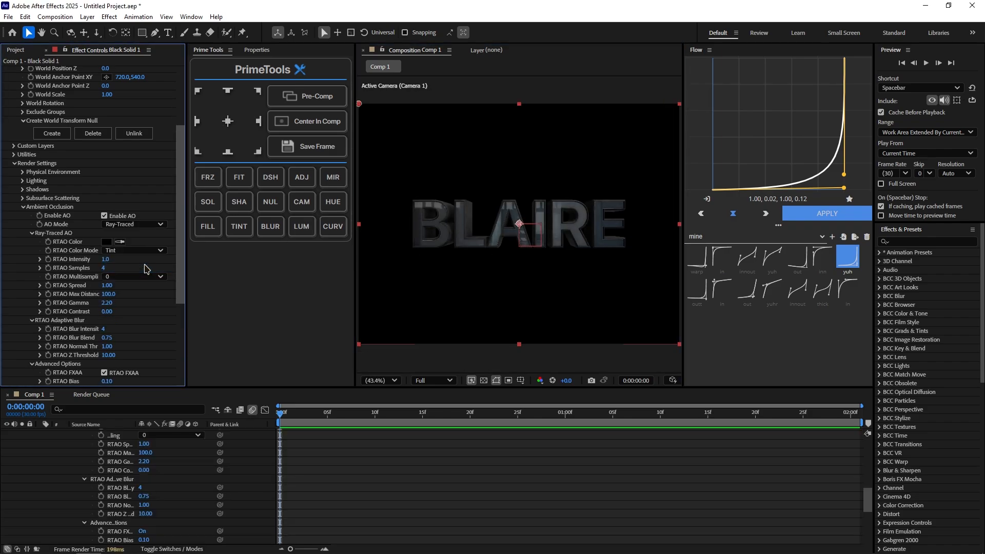
drag(103, 268, 147, 278)
scroll(485, 266, up, 2)
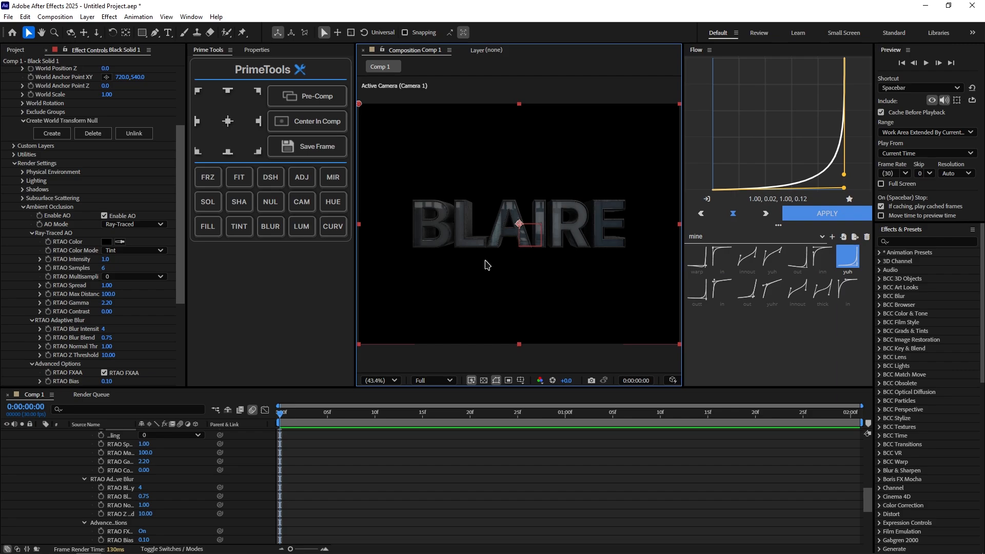
scroll(484, 267, down, 2)
click(380, 380)
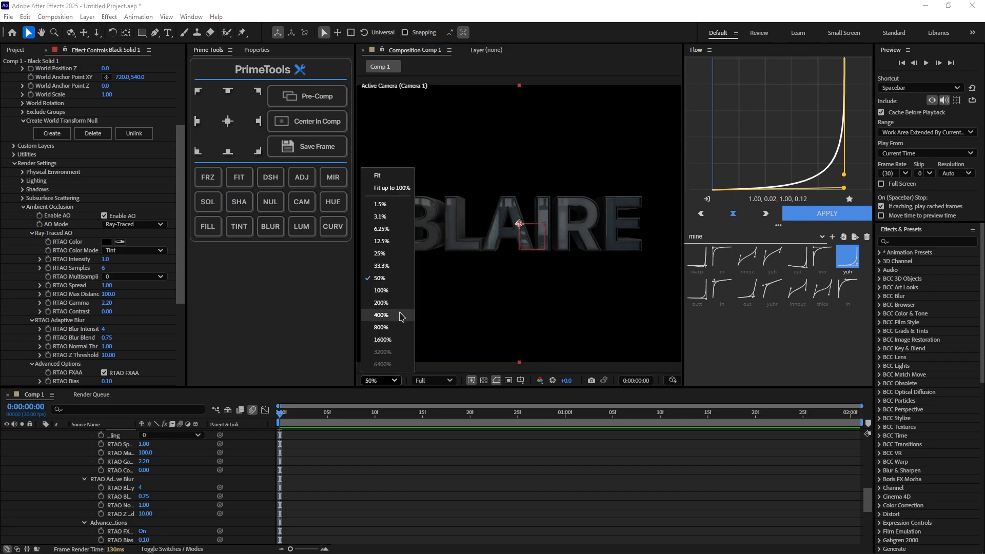
click(387, 178)
scroll(494, 468, up, 10)
Return the ambient occlusion mode to SSAO and set the SSAO multisampling to 16
click(142, 224)
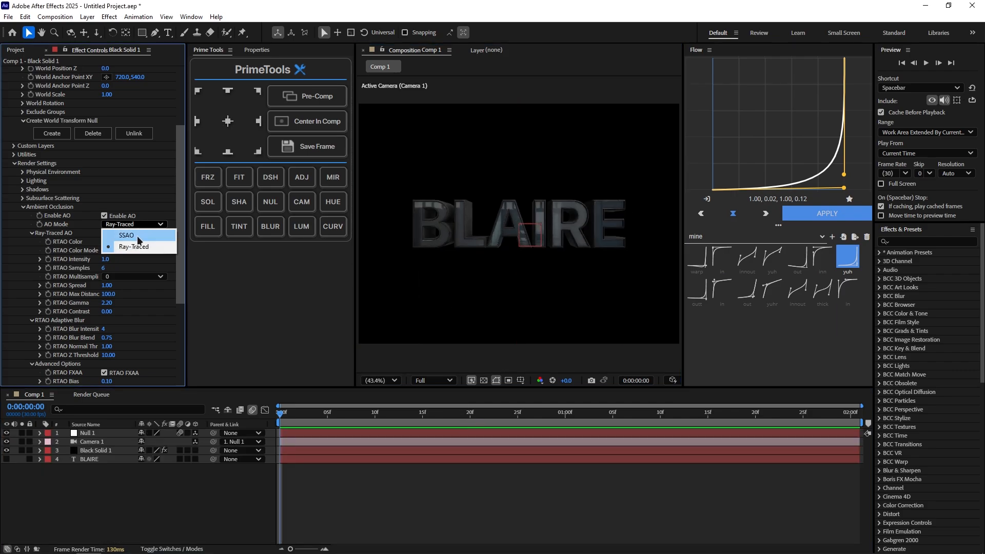
click(137, 238)
click(138, 259)
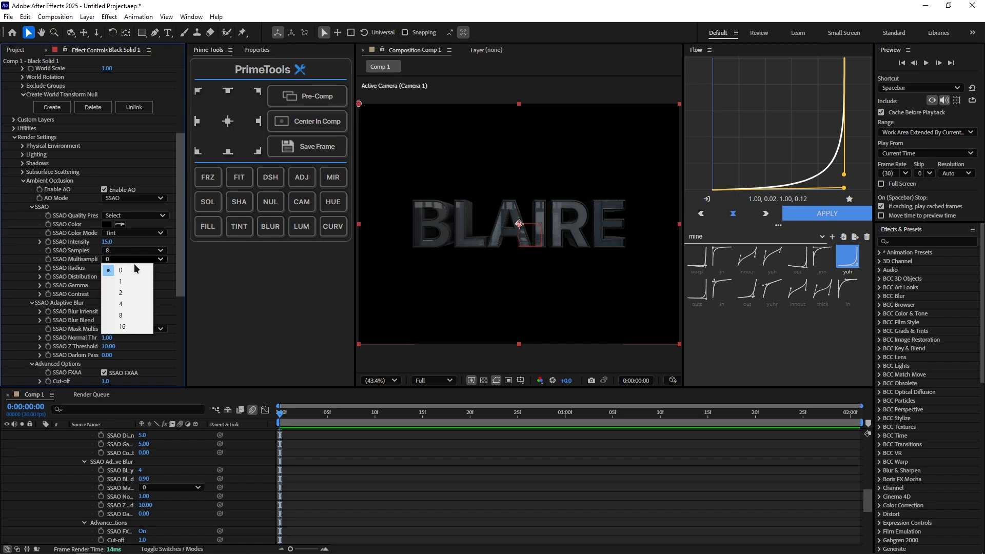
click(141, 329)
click(342, 496)
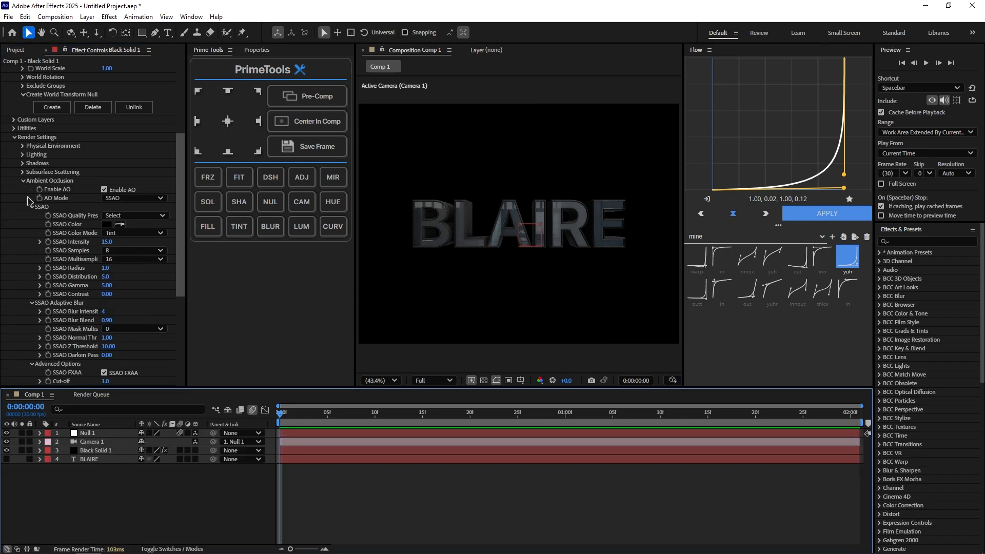
Turn on motion blur in Element's render settings and set the shutter angle to 360
click(23, 181)
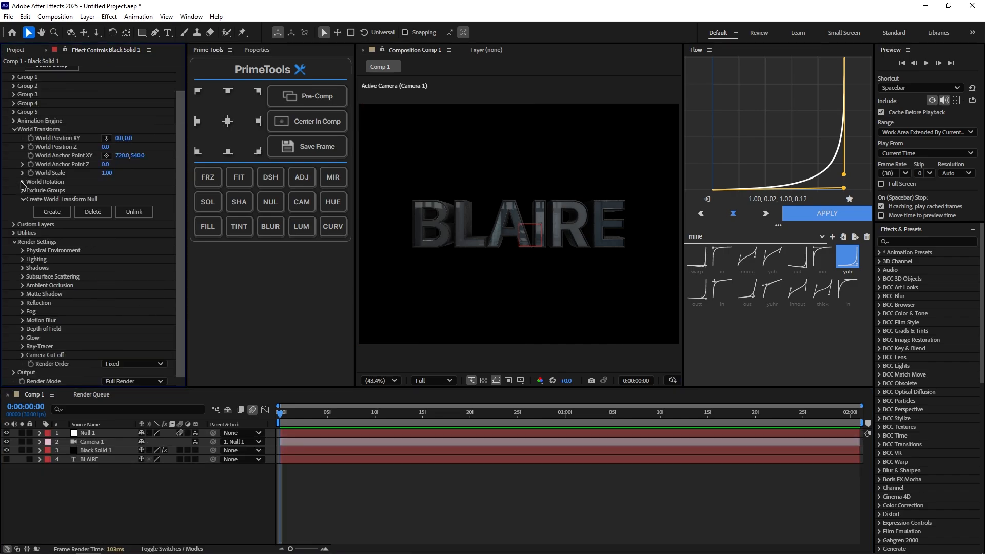
click(23, 320)
click(136, 329)
click(110, 351)
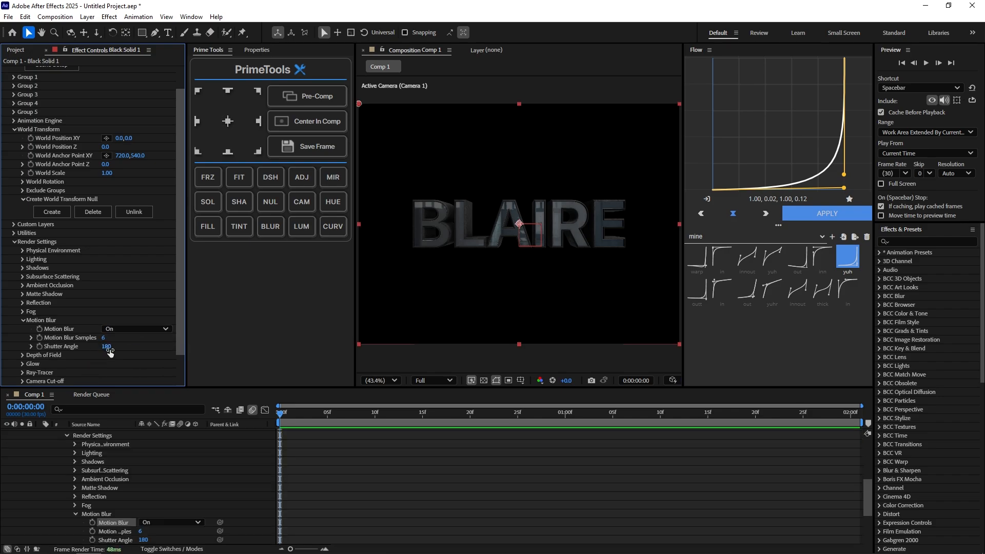
click(111, 347)
text(360)
key(Return)
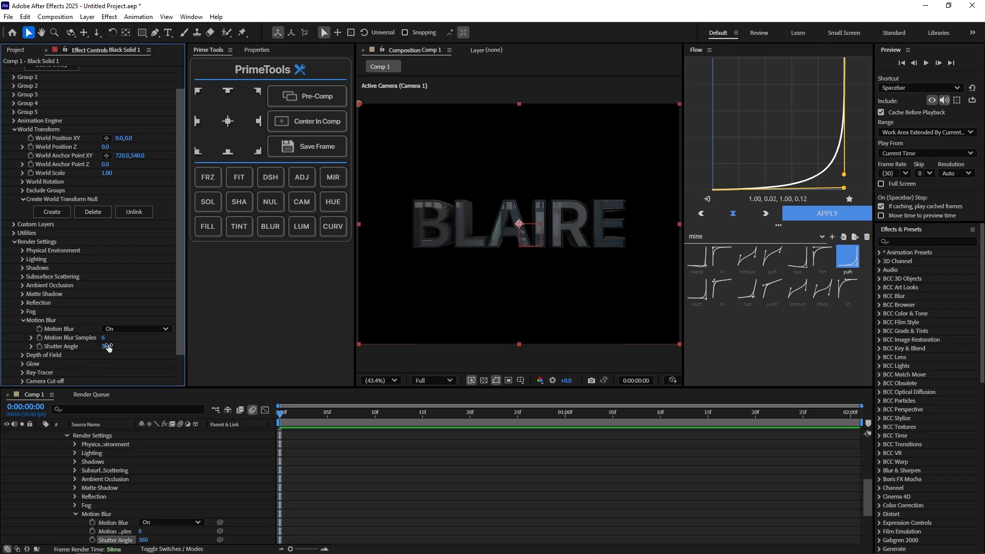
Set Element's motion blur samples to 25 and collapse the solid's properties in the timeline
click(104, 337)
text(25)
key(Return)
click(348, 467)
key(u)
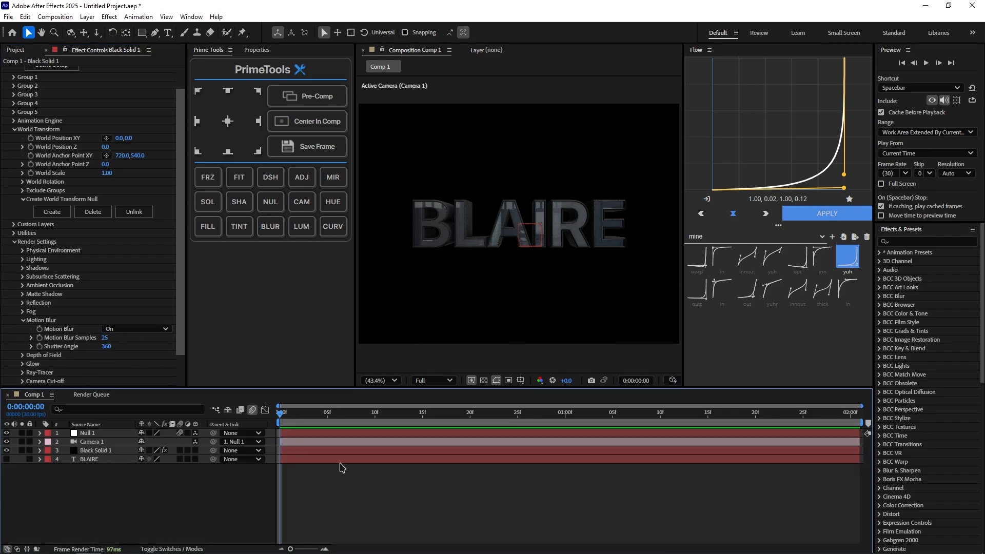
click(120, 308)
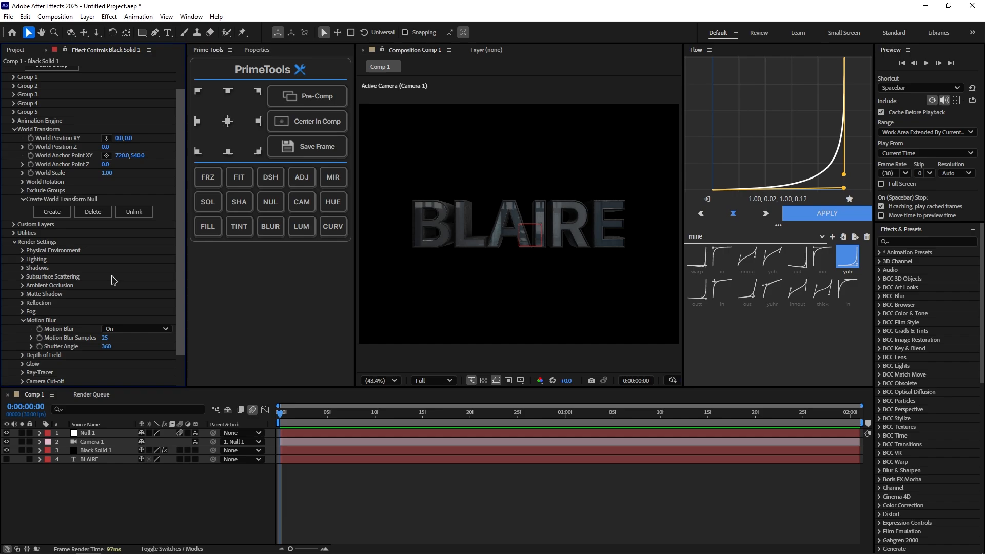
Create starting keyframes for Null 1's Scale and Y Rotation at 0:00:00:00
click(126, 434)
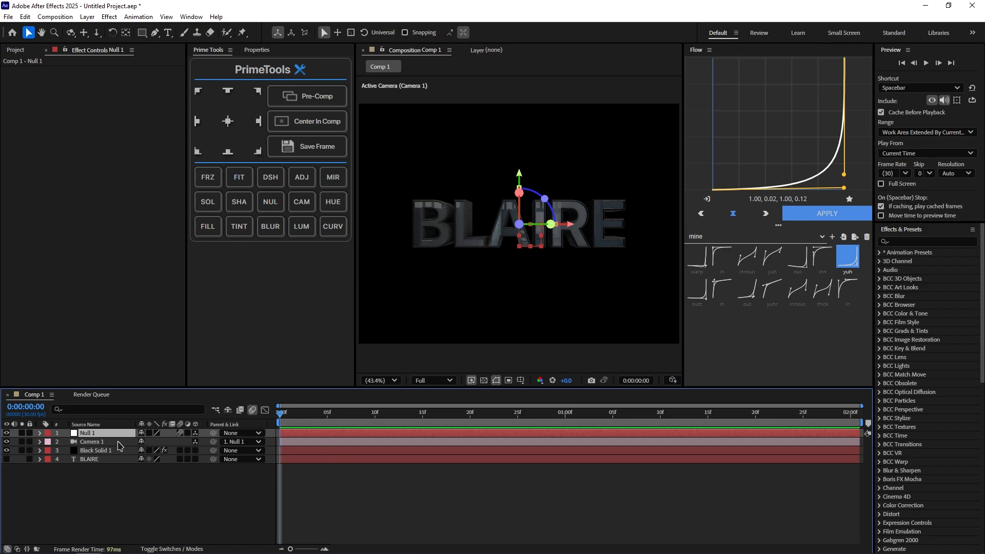
key(s)
key(shift+r)
click(66, 442)
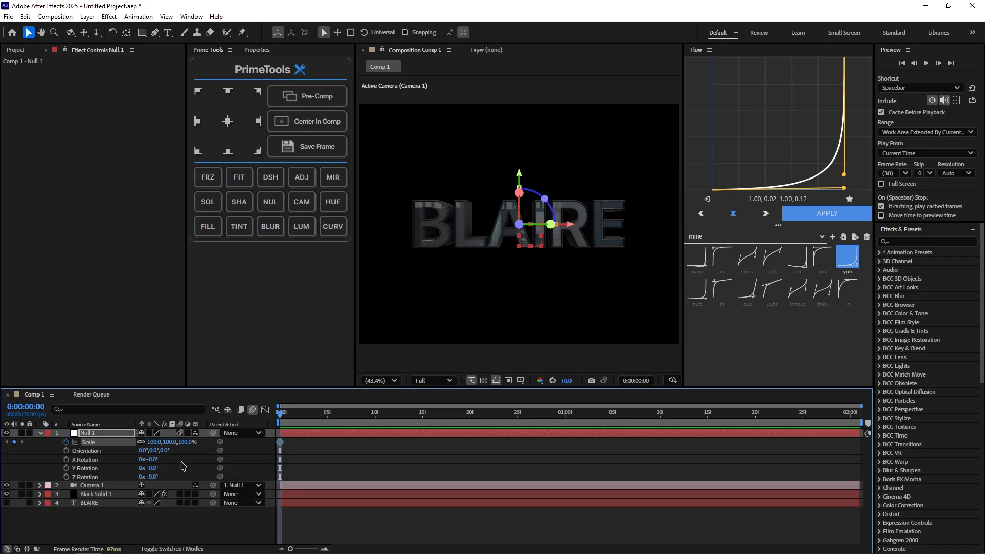
click(66, 468)
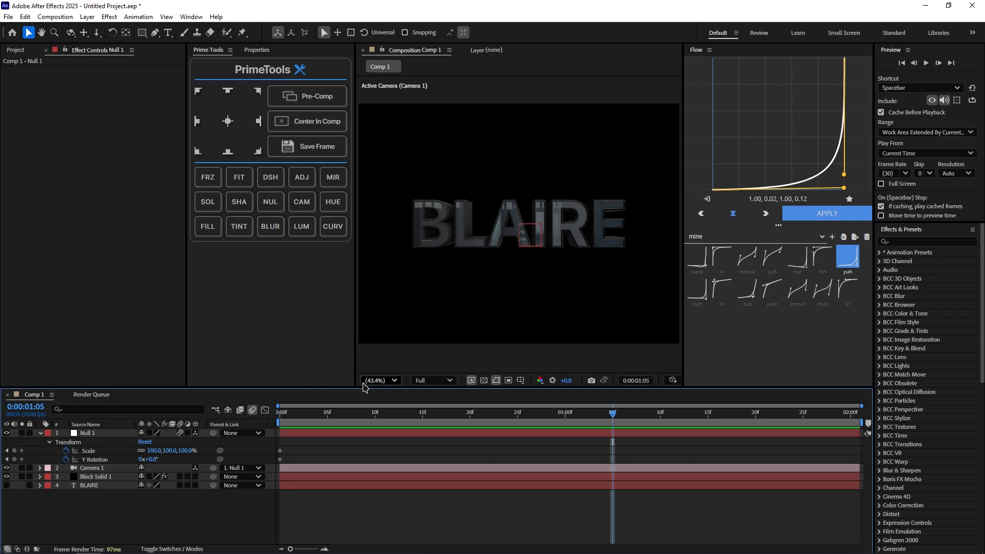
At 0:00:01:05, keyframe Null 1's scale to 76% and its Y rotation to two full turns
drag(195, 451, 182, 459)
drag(298, 413, 280, 415)
click(313, 459)
drag(191, 452, 174, 457)
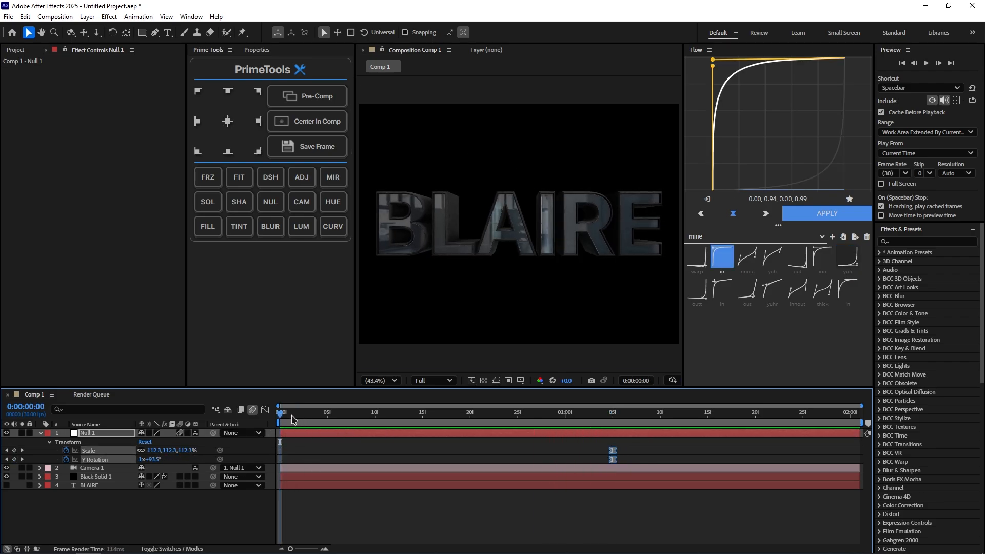
drag(290, 416, 290, 451)
click(323, 441)
click(329, 455)
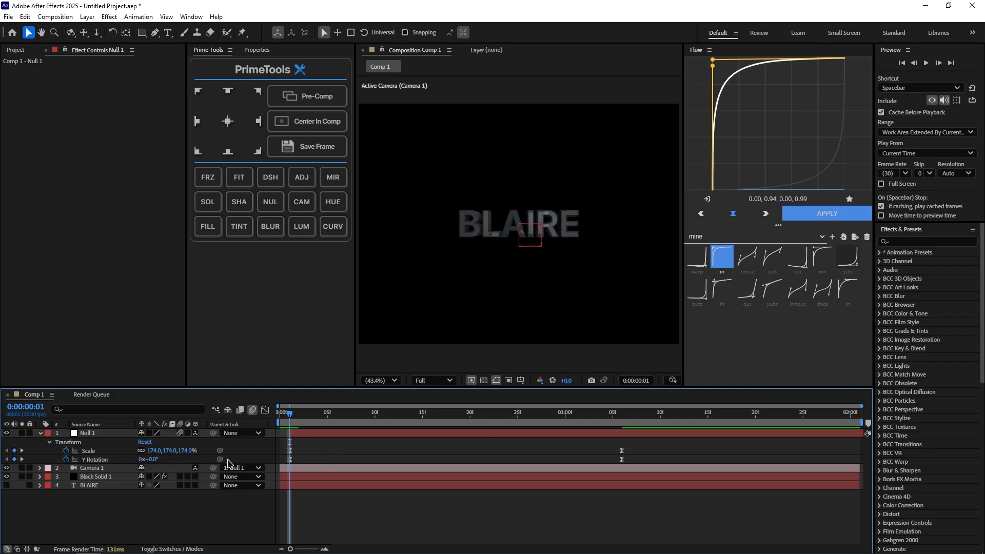
Set Null 1's starting scale to 671%, apply the "in" easing curve to Scale and Y Rotation, and preview the animation
drag(179, 451, 446, 451)
drag(304, 435, 294, 436)
click(120, 451)
shift+click(120, 460)
click(807, 214)
key(Home)
key(space)
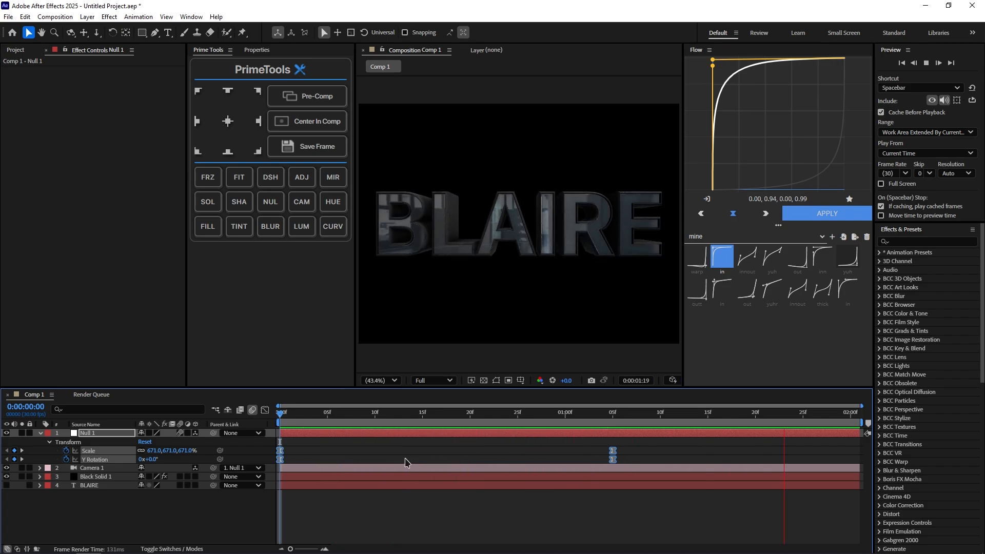
key(space)
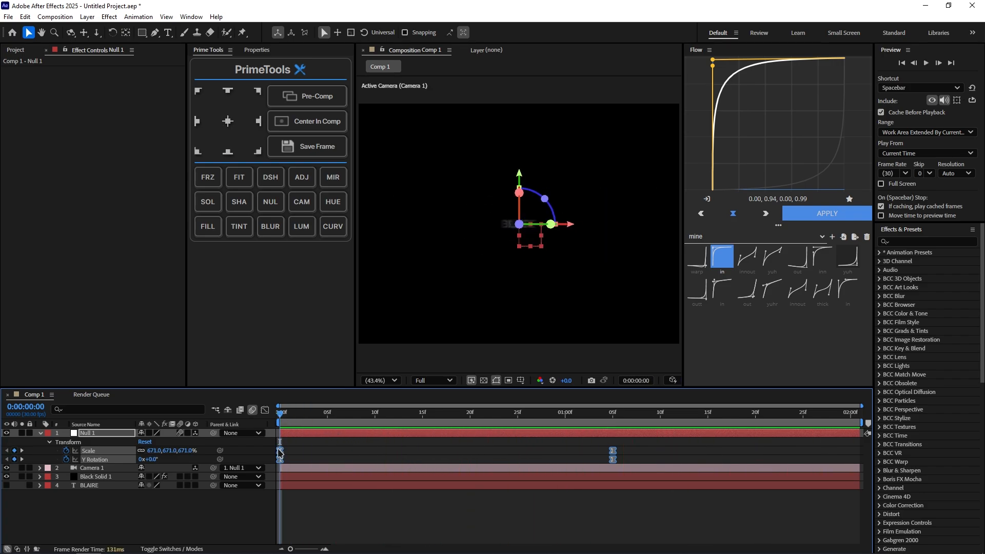
Move Null 1's end keyframes to 0:00:00:28, reapply the easing curve, and preview the shortened animation
click(816, 213)
drag(282, 417, 460, 436)
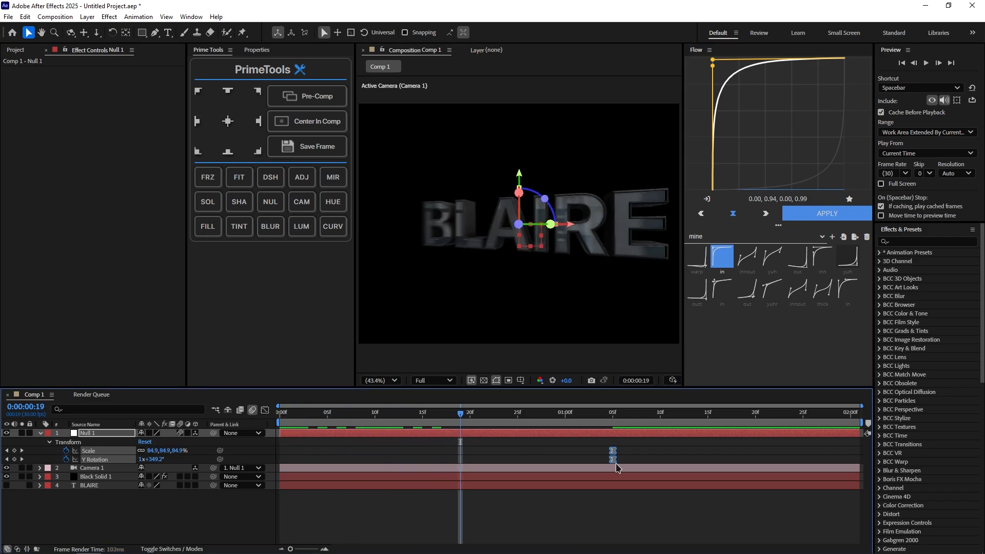
drag(613, 460, 546, 460)
click(823, 216)
key(space)
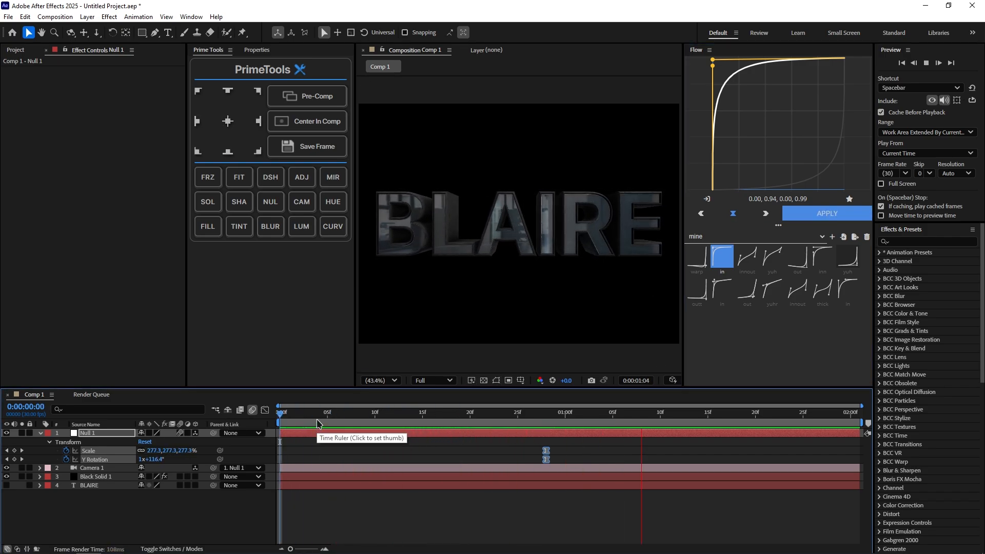
key(space)
key(u)
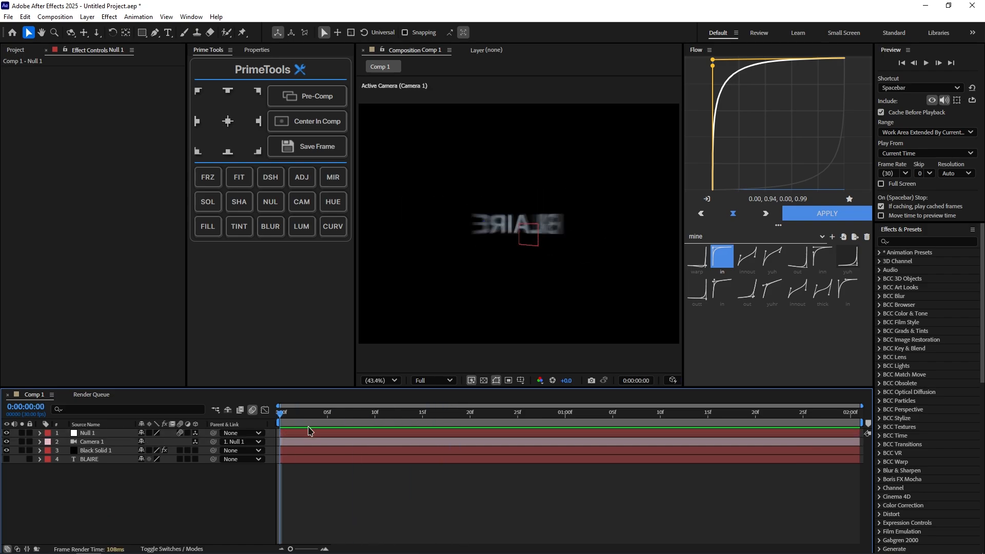
Enable Multi-Object in the Particle Look settings of Element's Group 1 on the black solid
click(92, 460)
click(95, 450)
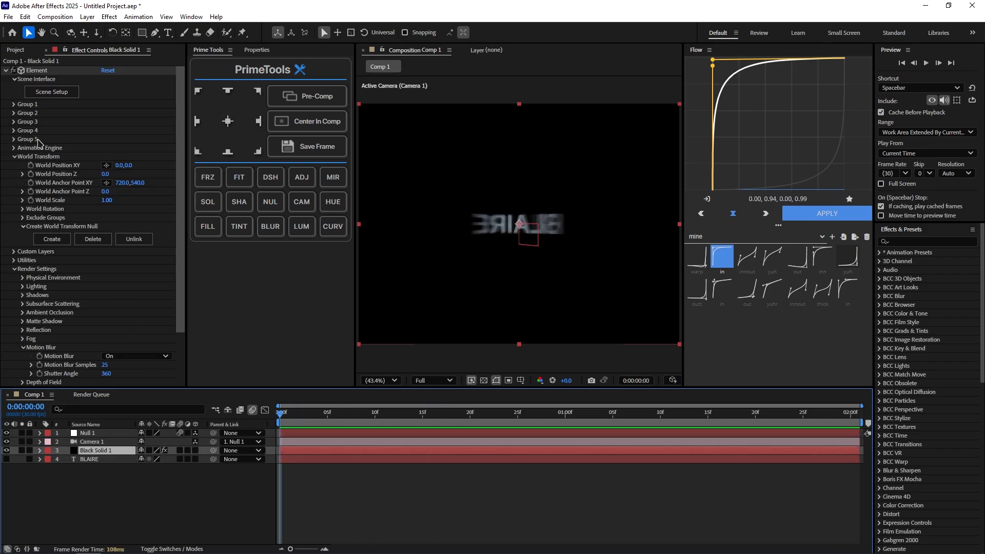
click(13, 105)
click(23, 131)
click(32, 200)
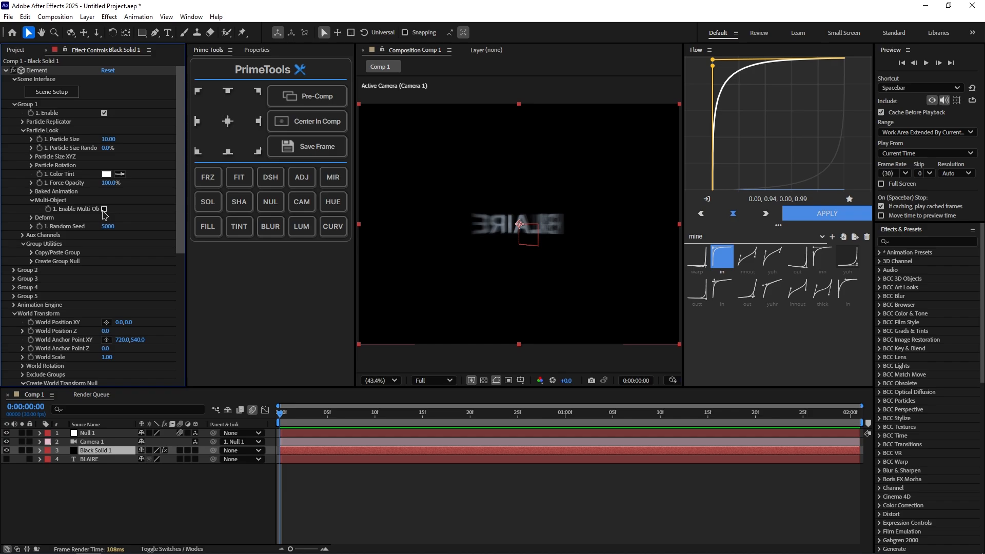
click(104, 209)
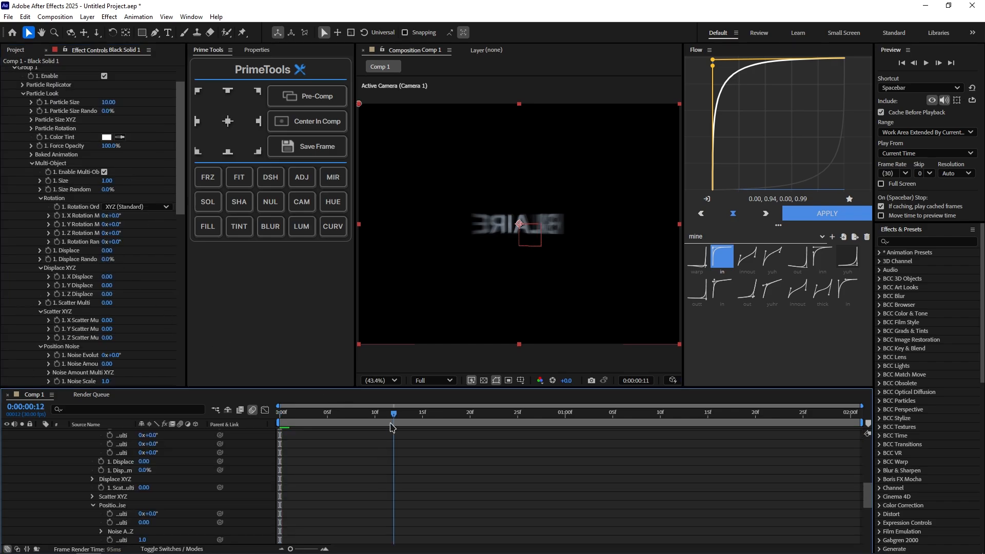
Keyframe Multi-Object's Y rotation at 0° on frame 0:00:00:11 and reveal the keyframes of the solid and Null 1
click(384, 413)
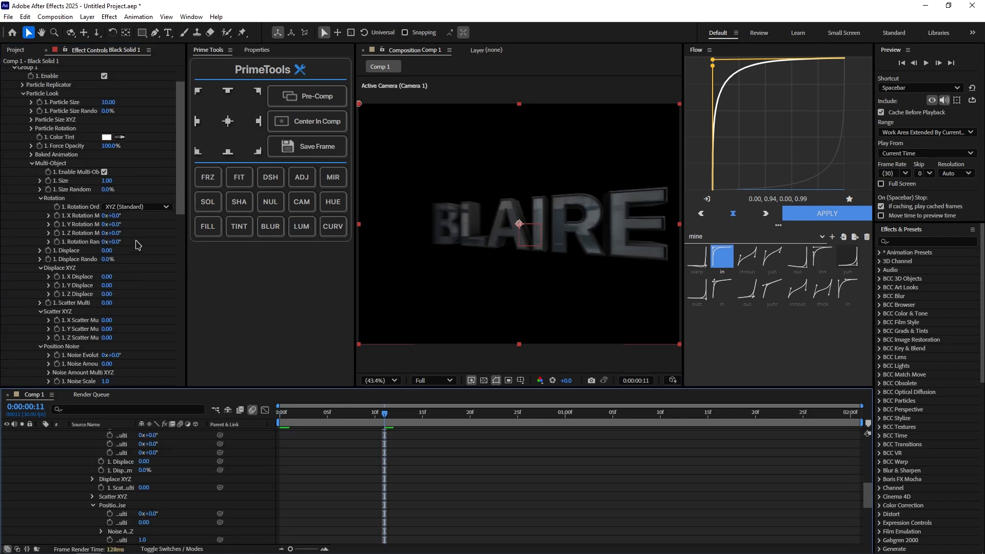
drag(110, 227, 138, 230)
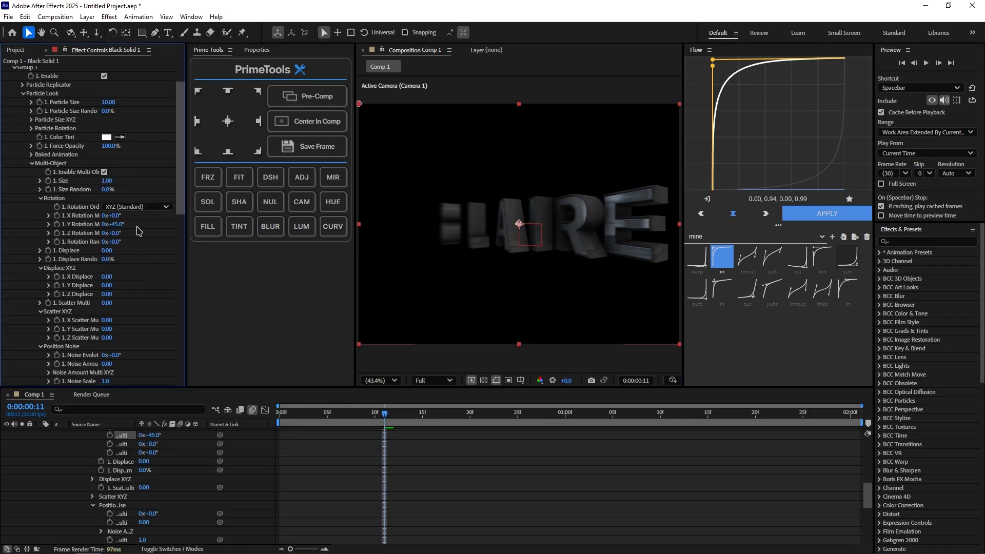
click(60, 225)
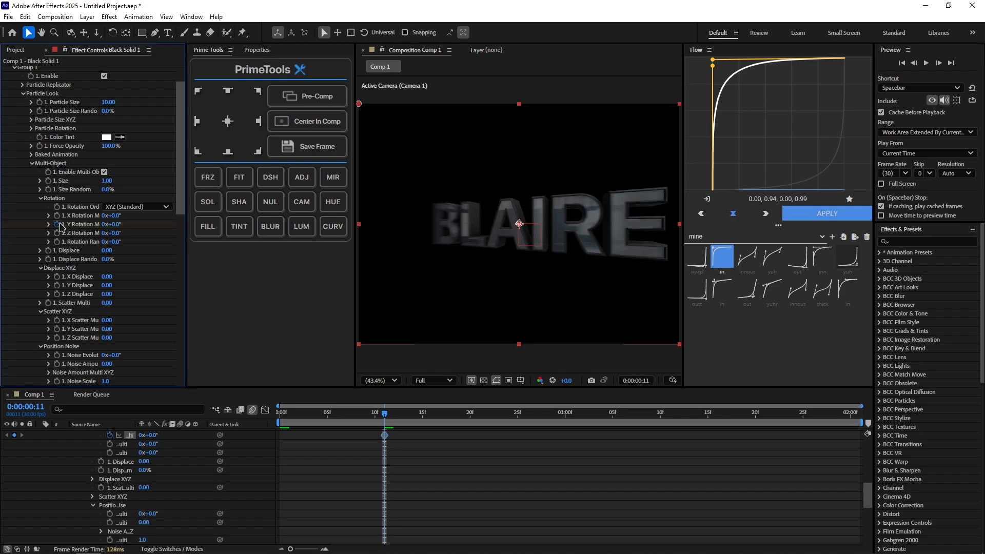
key(u)
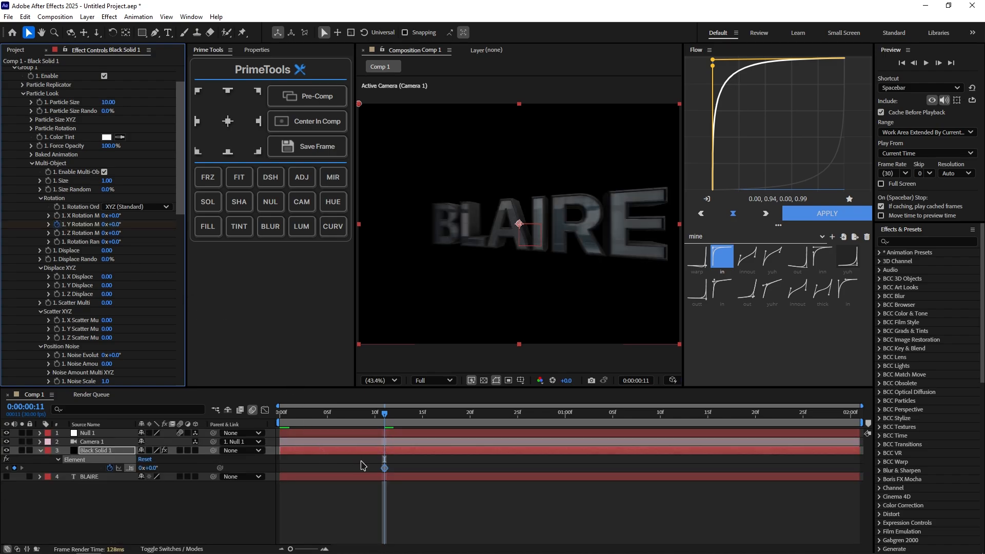
click(398, 433)
key(u)
Animate Multi-Object's Y rotation from the composition start to 0° at 0:00:00:28 with the "in" easing curve, and preview it
click(385, 495)
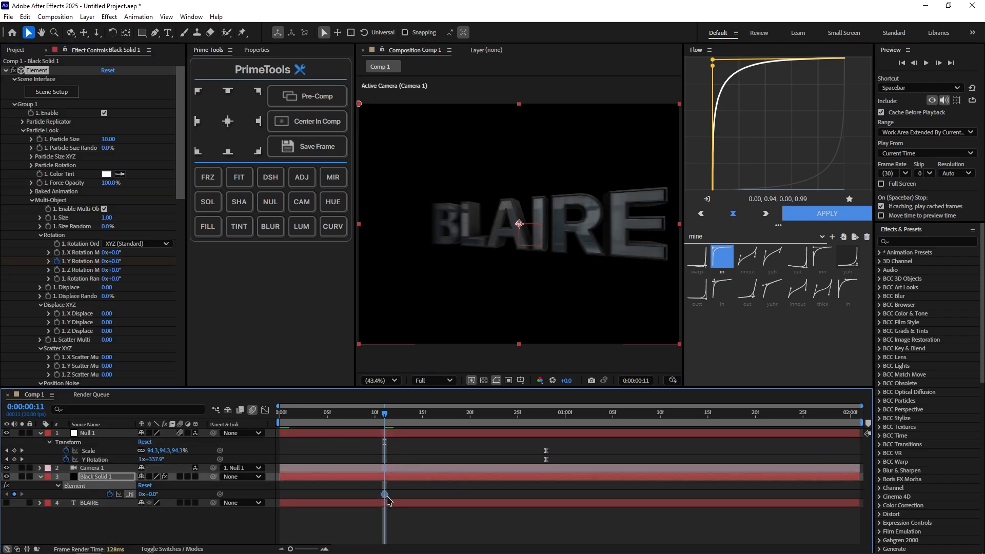
text(2)
click(382, 496)
drag(385, 495, 272, 498)
click(128, 496)
click(720, 258)
key(space)
drag(340, 416, 544, 458)
click(493, 448)
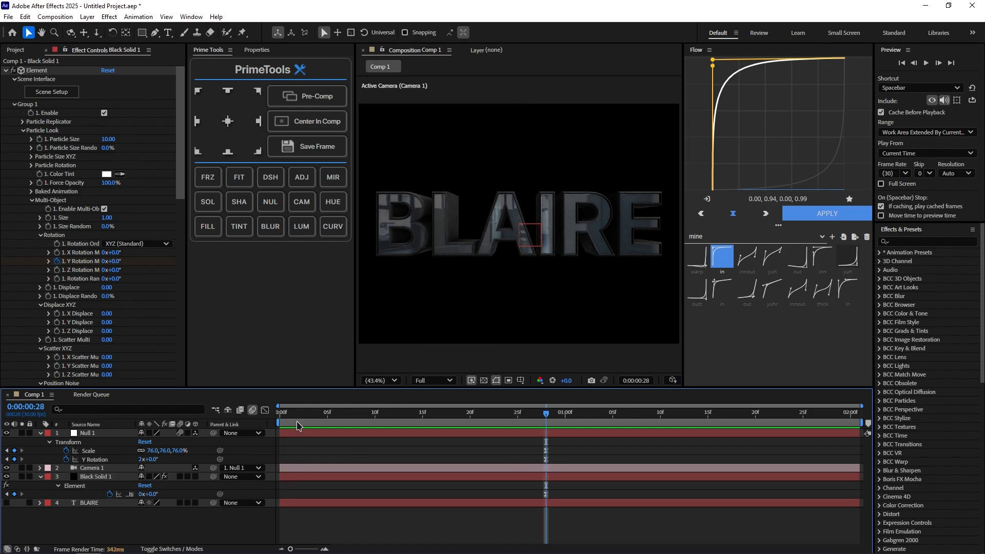
drag(303, 417, 460, 420)
key(u)
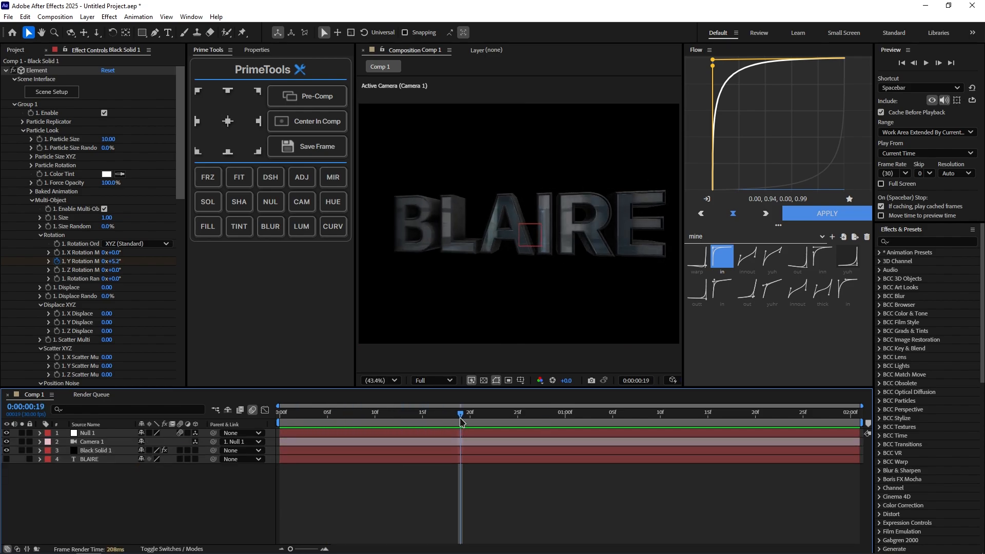
Add a second null object above Null 1 to act as its parent
click(102, 434)
click(272, 203)
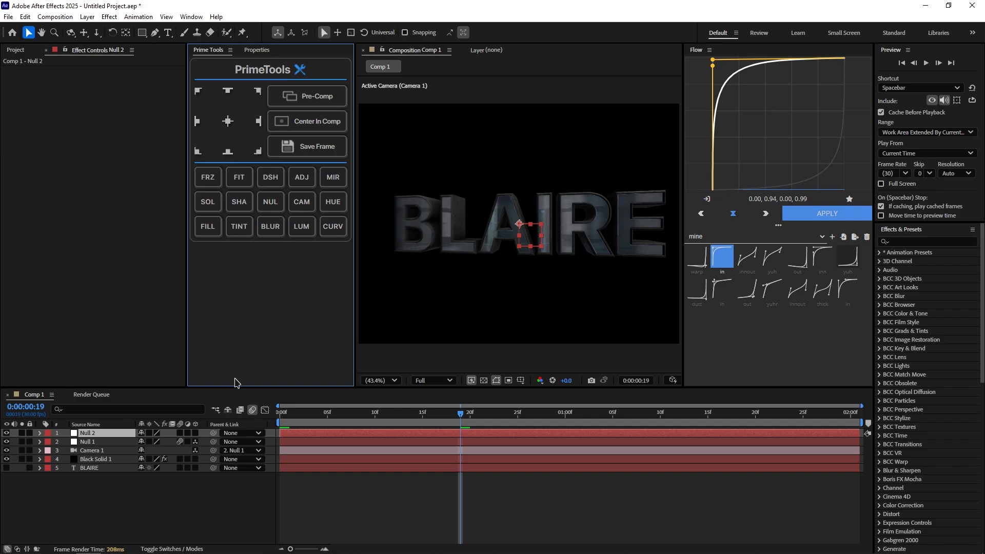
Keyframe Null 2's scale to 166% and X rotation to 2x+13° at 0:00:02:00, and shape the easing curve to 0.39, 0.01, 0.00, 0.99
key(u)
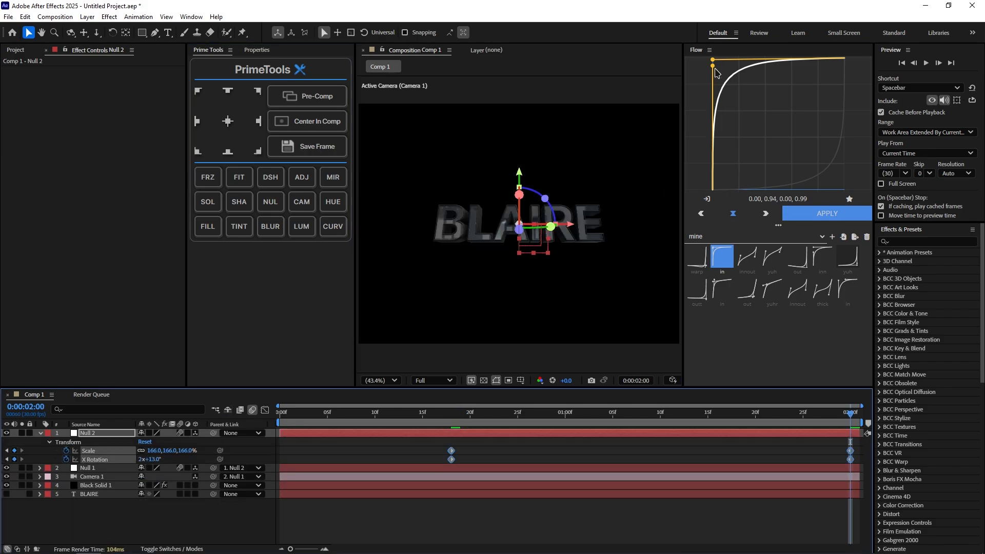
drag(715, 69, 765, 166)
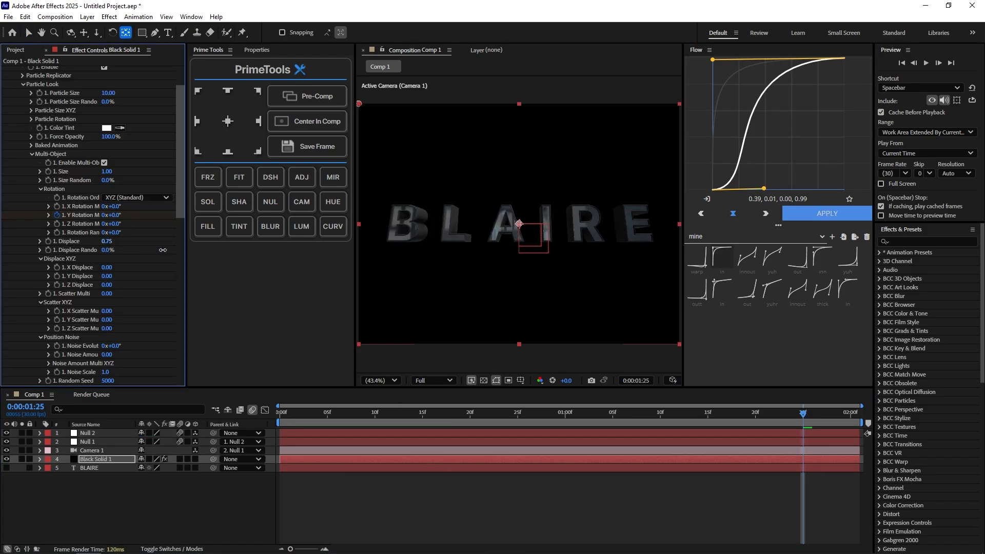
Undo the Multi-Object displacement and animate the Rotation Random value, with 77.3° at 0:00:01:24
drag(313, 257, 118, 271)
key(ctrl+z)
drag(114, 234, 140, 245)
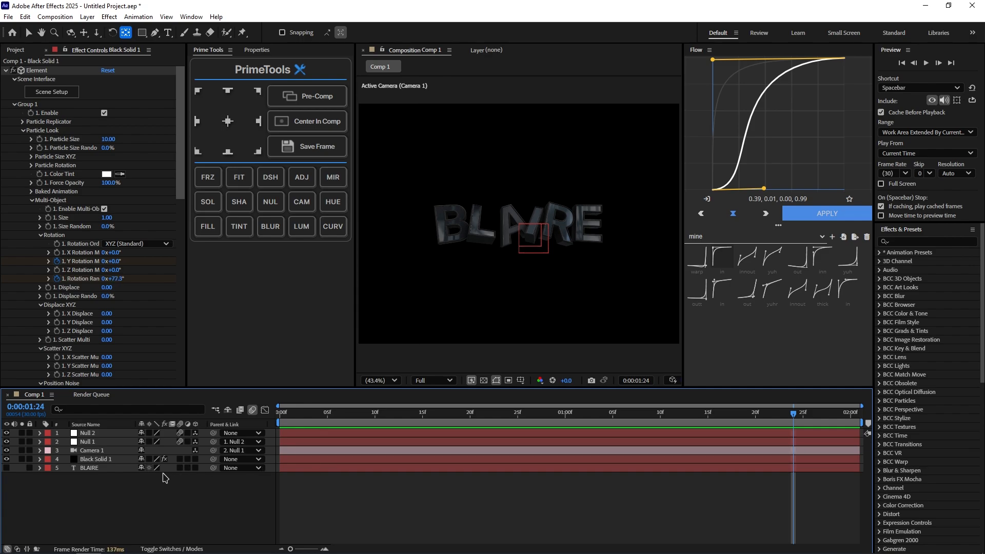
Pre-compose all five layers of the composition into Pre-comp 1 and duplicate the resulting layer
drag(164, 478, 154, 430)
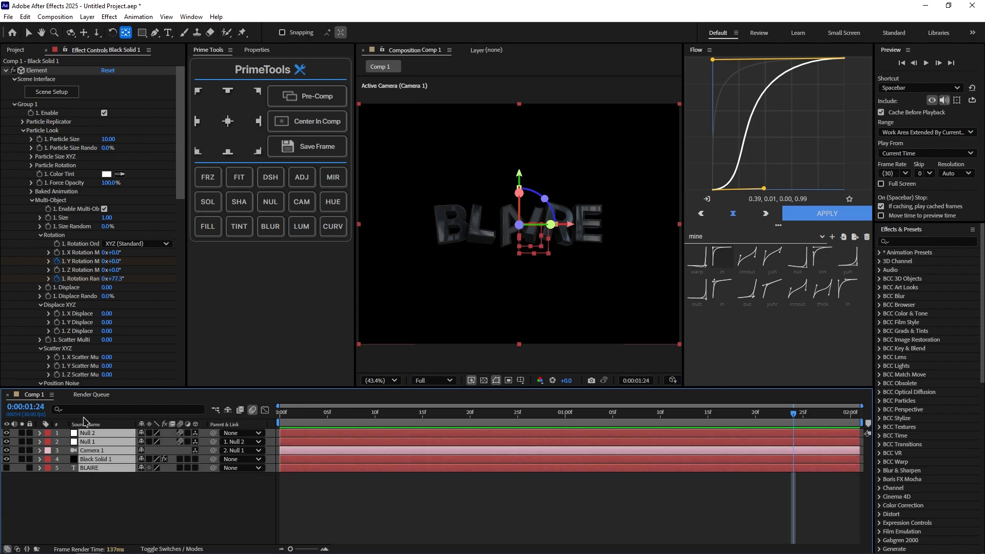
key(ctrl+shift+c)
click(543, 348)
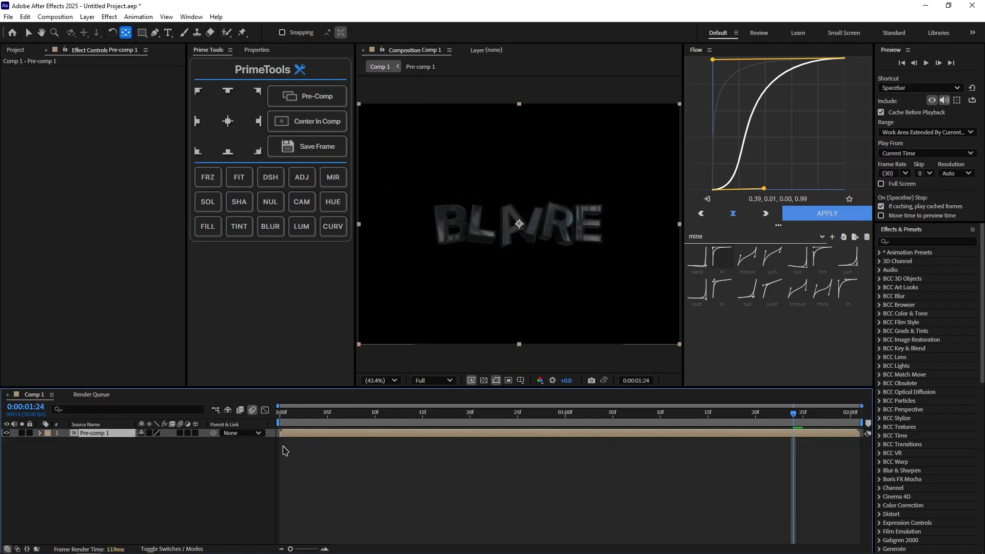
key(End)
key(ctrl+d)
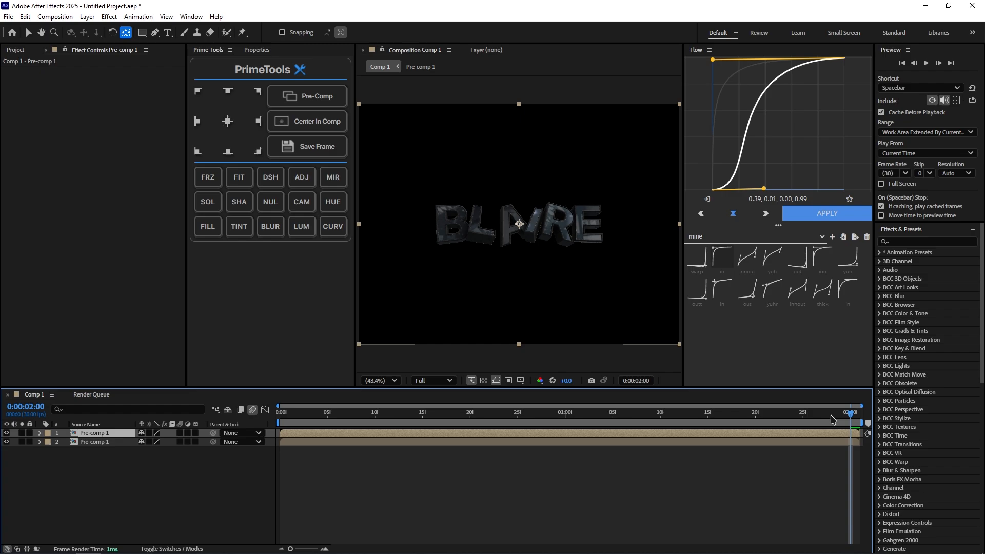
Try a Deep Glow effect on the lower Pre-comp 1 layer at 0:00:01:27, and undo it
click(822, 417)
click(799, 466)
click(798, 443)
key(ctrl+space)
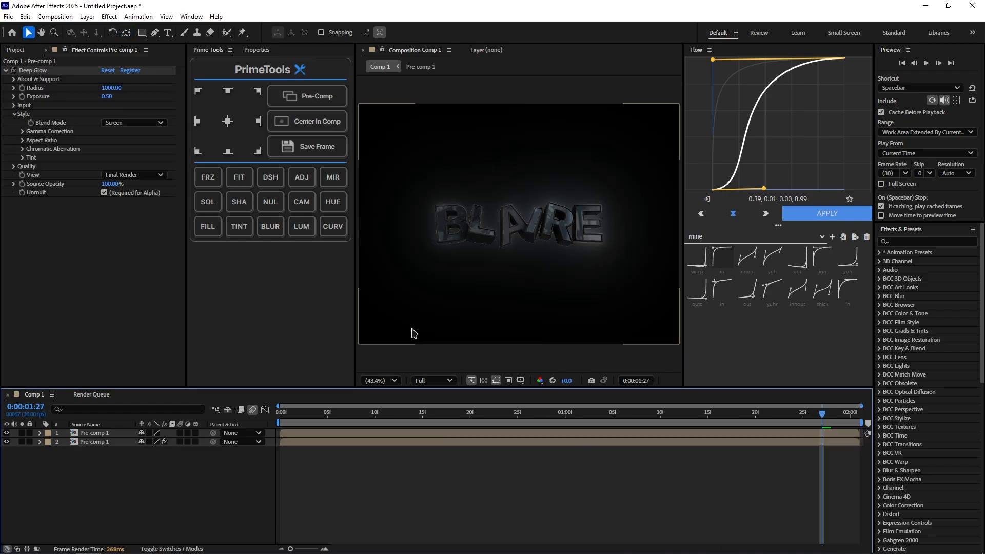
click(138, 281)
key(ctrl+z)
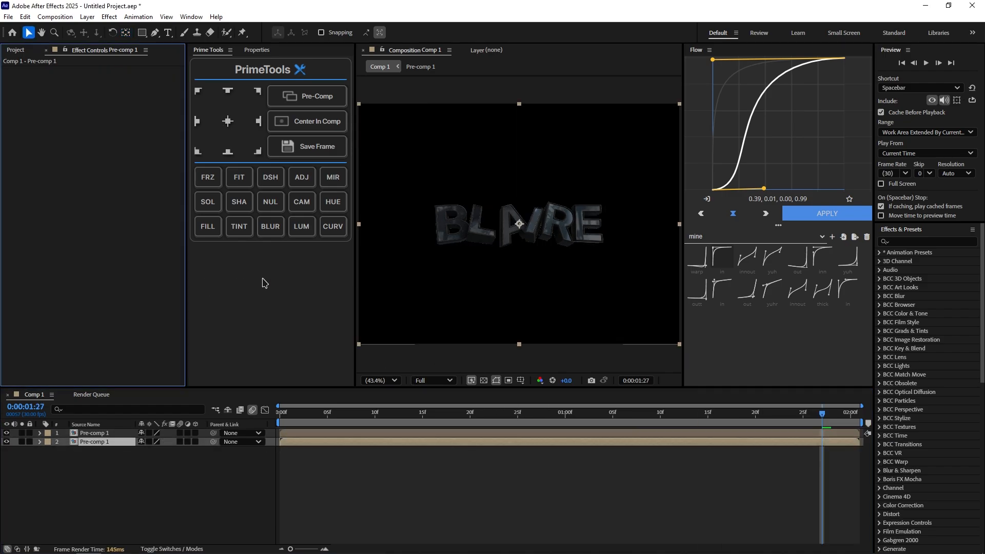
Add an adjustment layer with a Shine effect in Screen blend mode between the two Pre-comp 1 layers, and preview it
key(ctrl+alt+y)
key(ctrl+space)
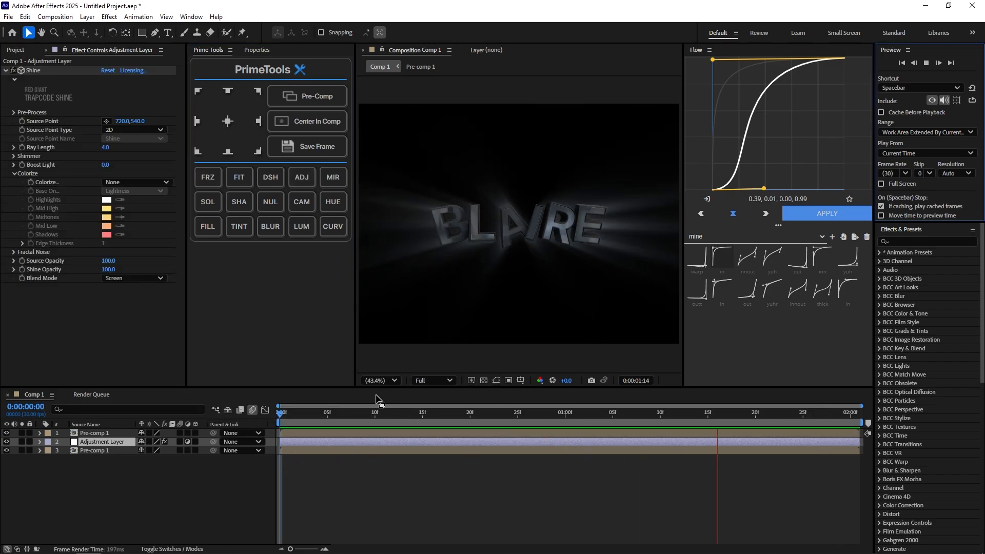
click(306, 473)
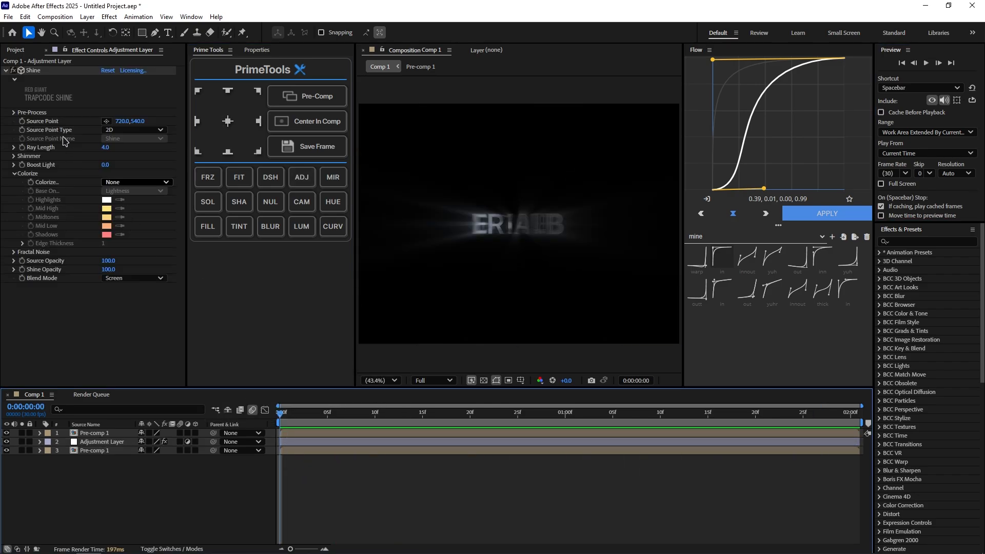